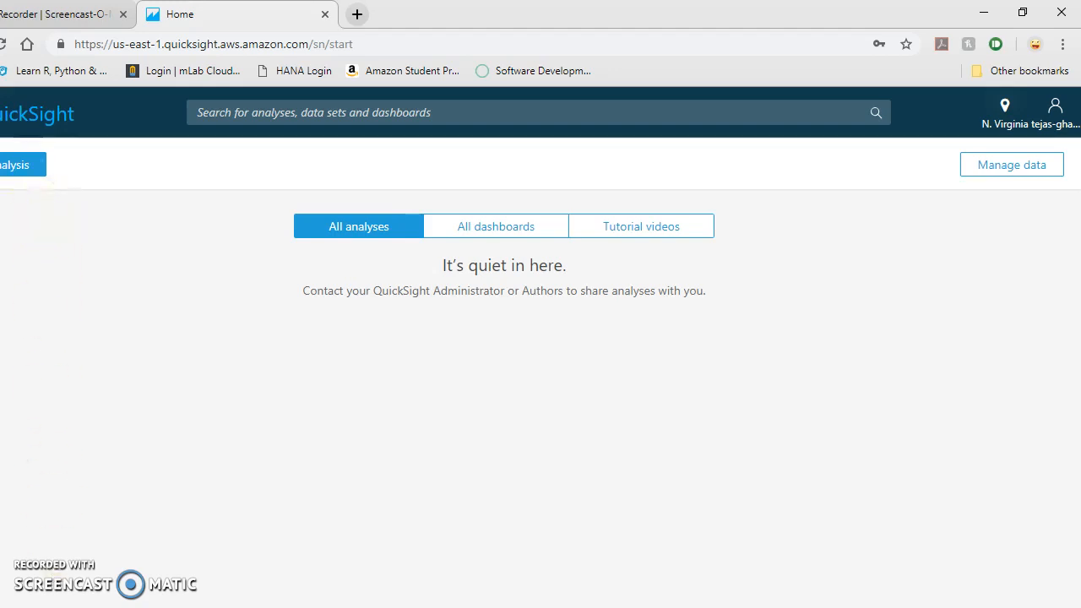
- Create a new data set by uploading Police_Incidents_01012005_to_Current.csv from the F: drive, and open it for data preparation
click(15, 165)
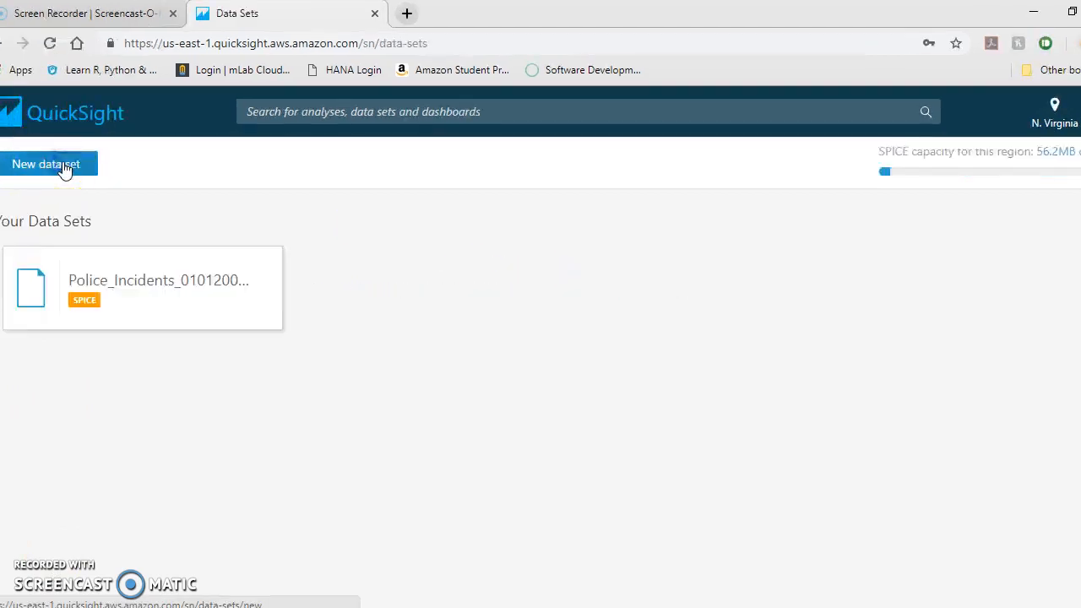
click(65, 168)
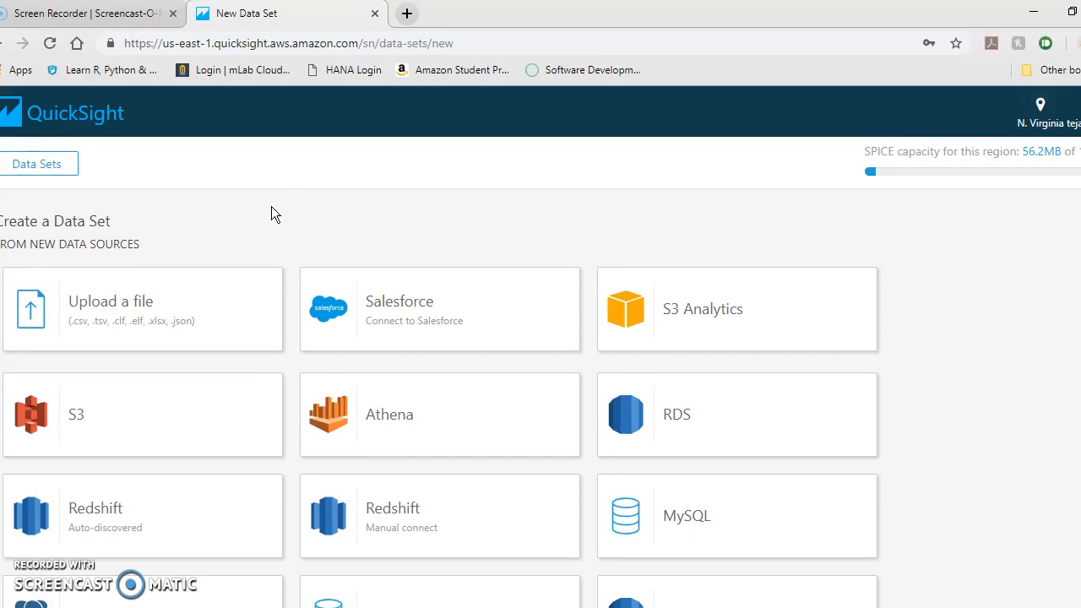
click(207, 311)
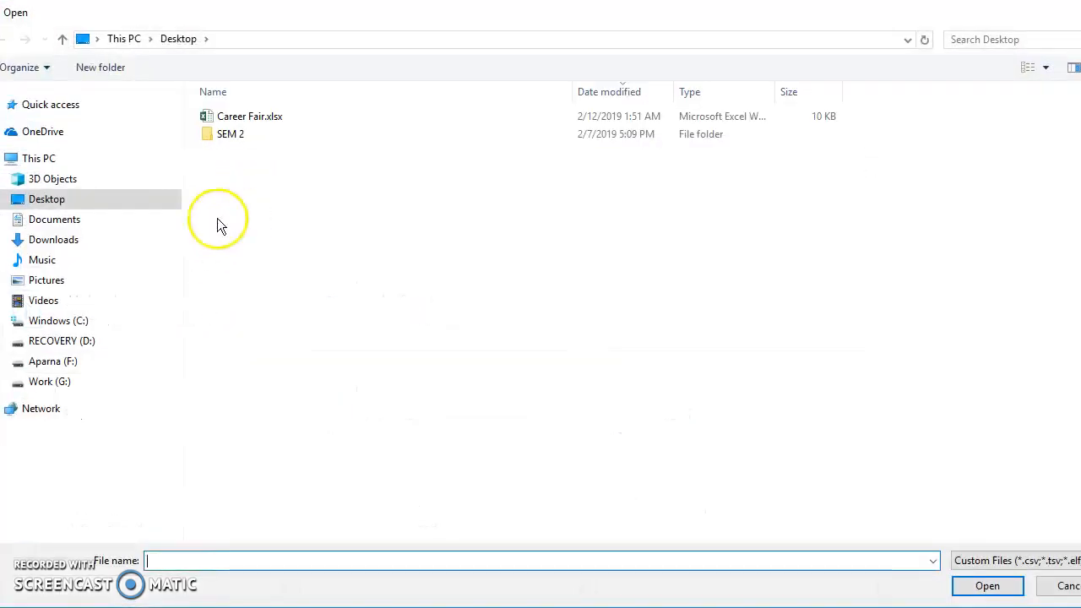
click(116, 359)
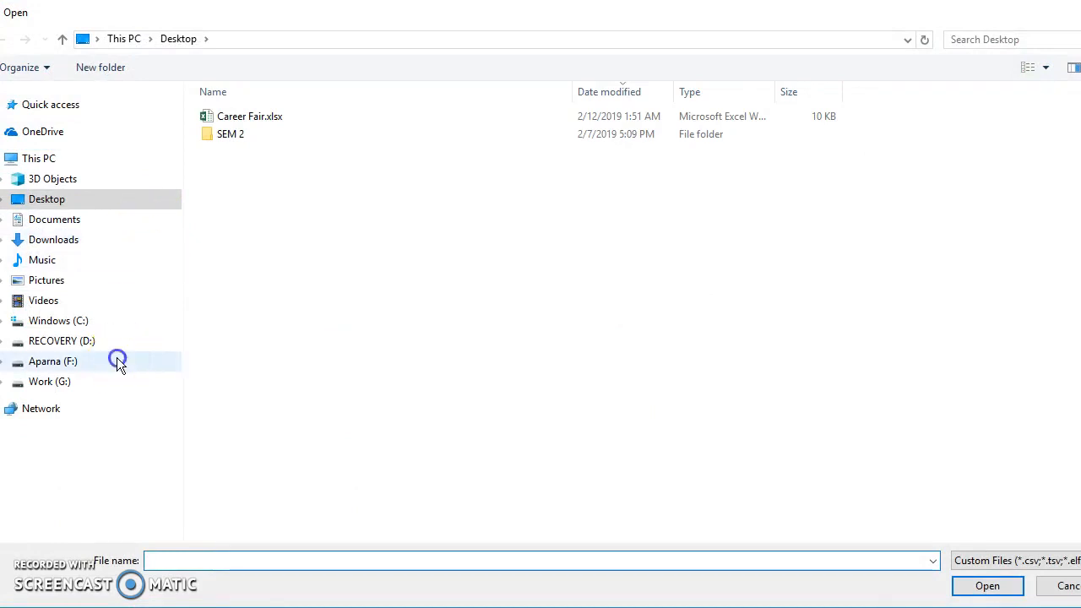
click(293, 136)
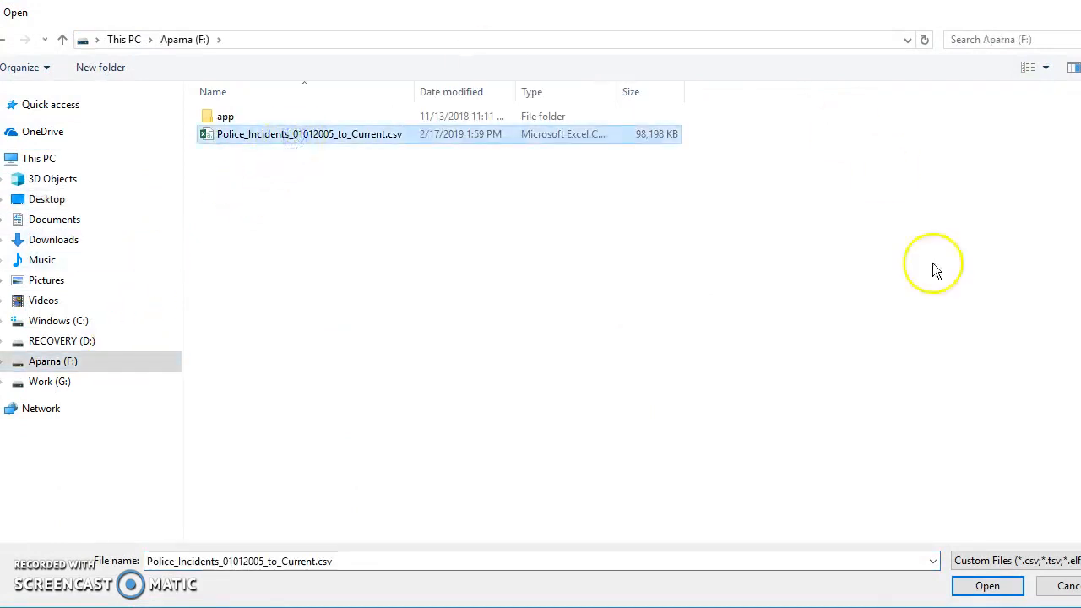
click(1013, 587)
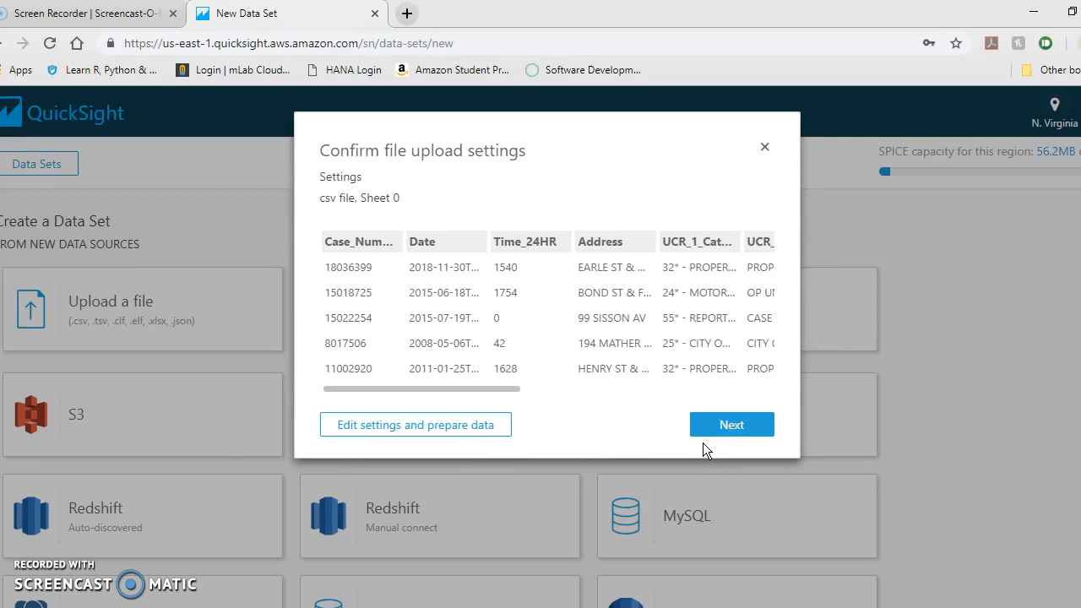
click(485, 432)
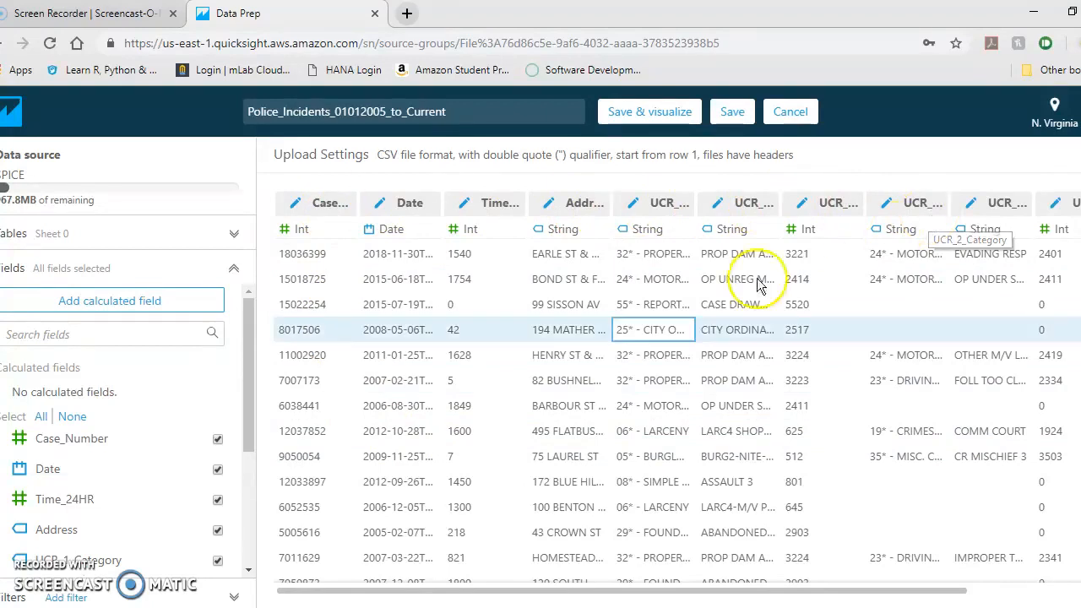
- Deselect all fields, and include only Date, UCR_1_Category and Neighborhood in the data set
click(245, 411)
drag(246, 412, 249, 447)
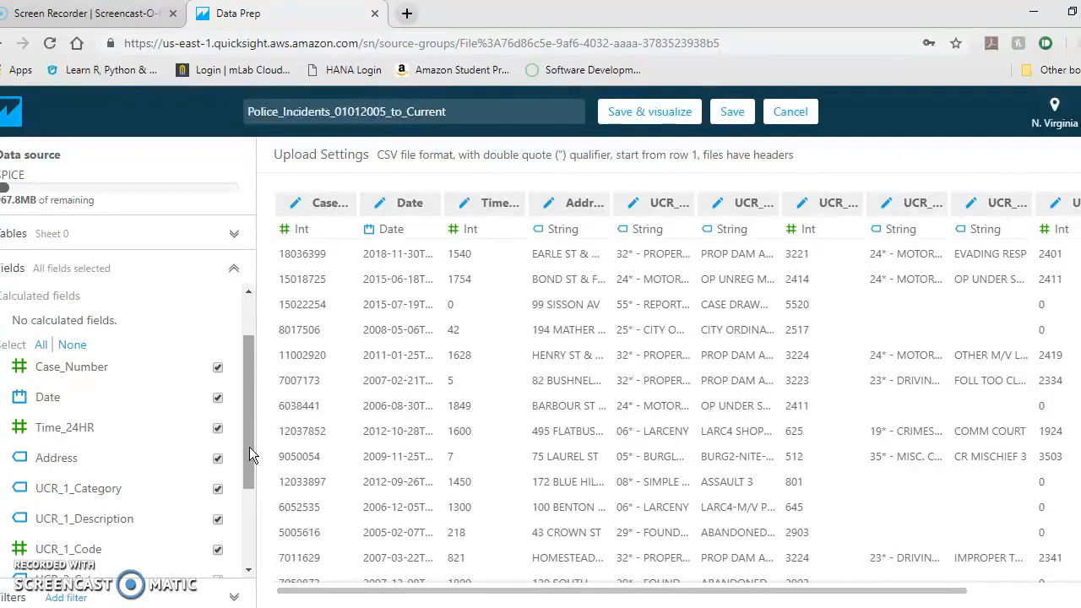
click(73, 346)
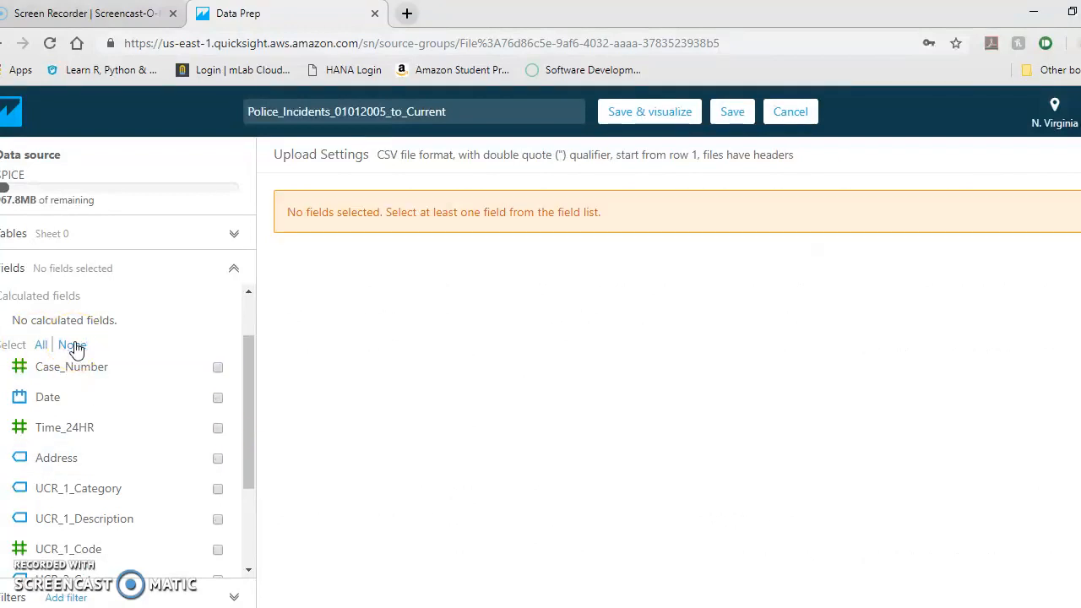
click(218, 398)
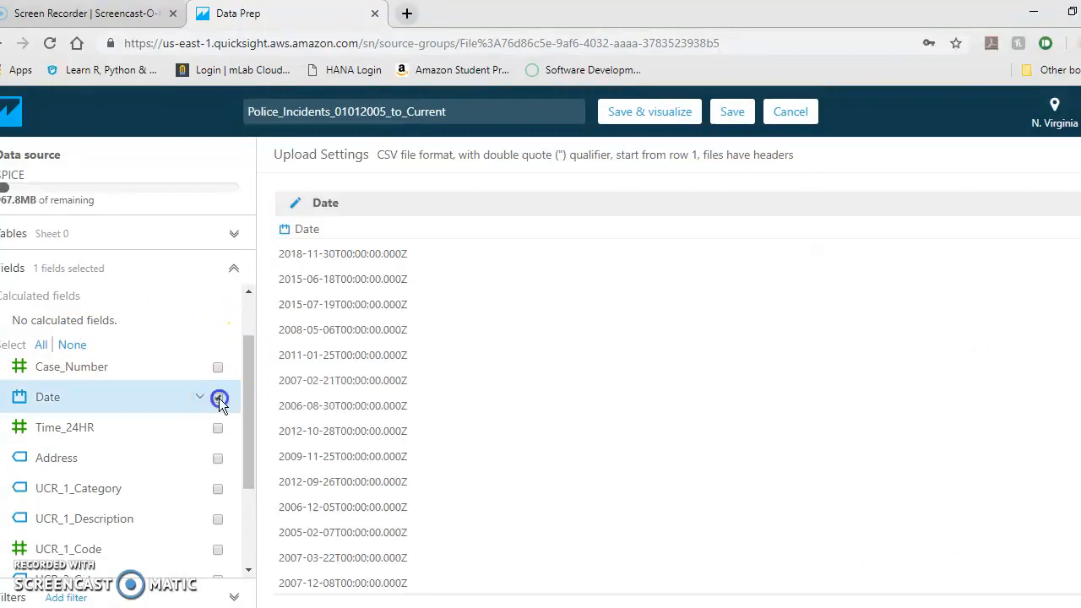
click(217, 489)
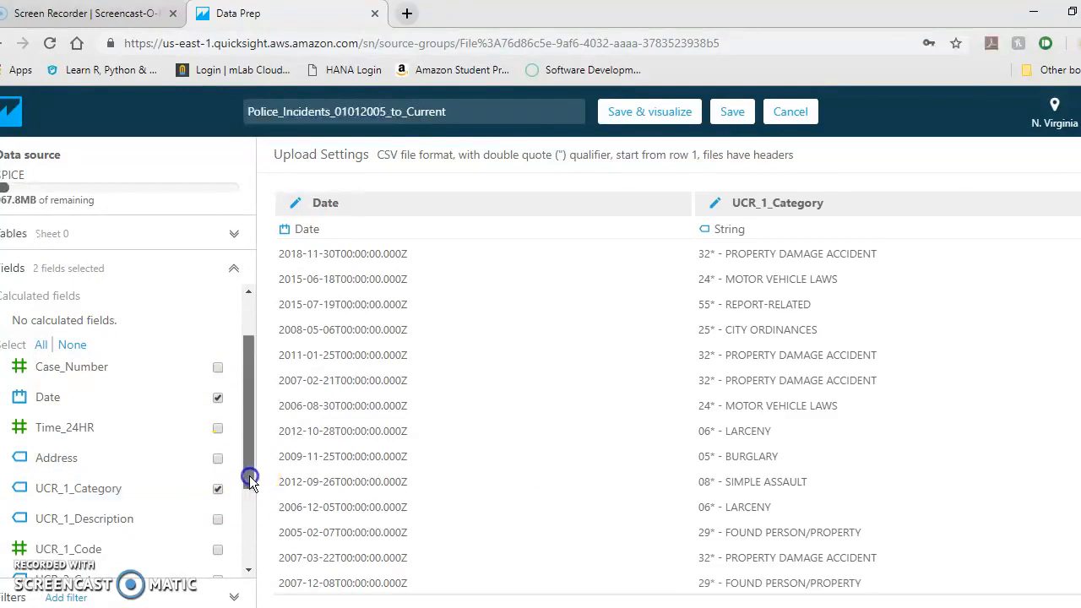
scroll(243, 515, down, 2)
click(218, 532)
drag(249, 524, 249, 474)
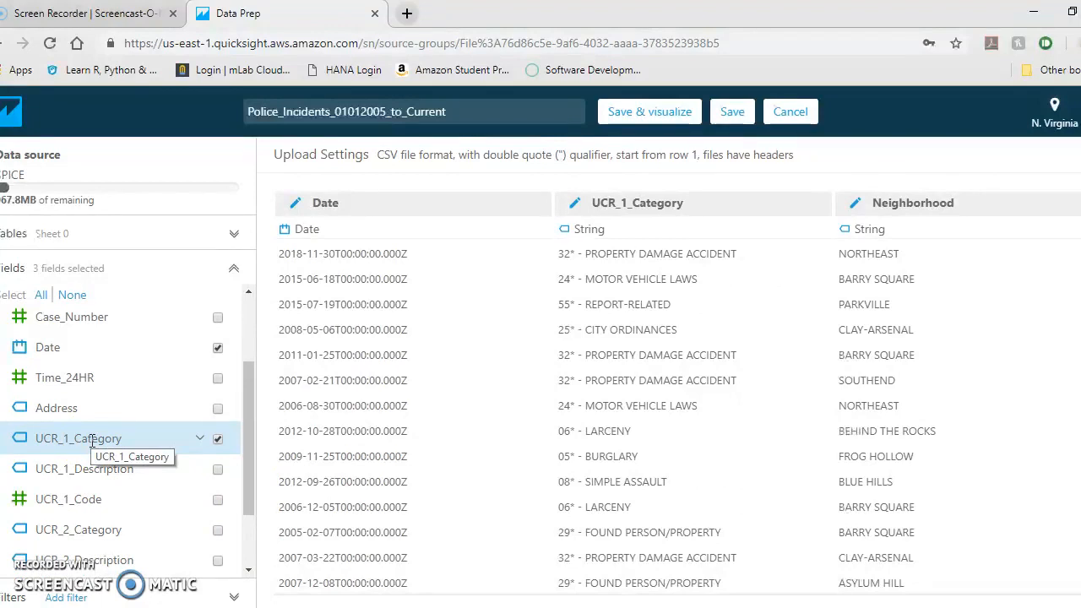
click(630, 116)
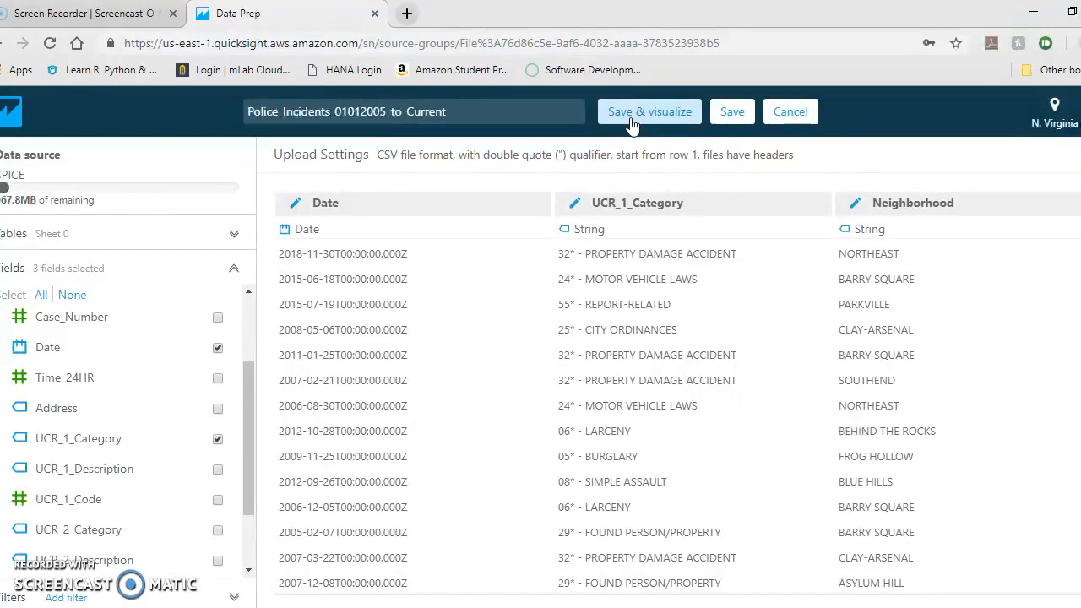
scroll(232, 379, up, 3)
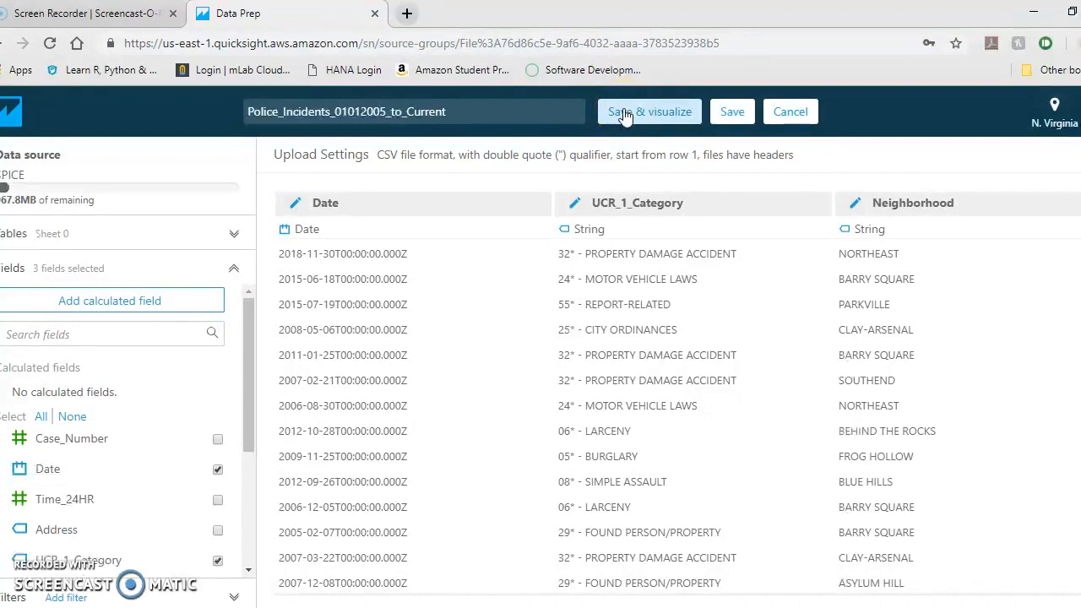
- Rename the Date column header as DATE
click(297, 207)
click(376, 192)
key(BackSpace)
key(BackSpace)
key(BackSpace)
text(ATE)
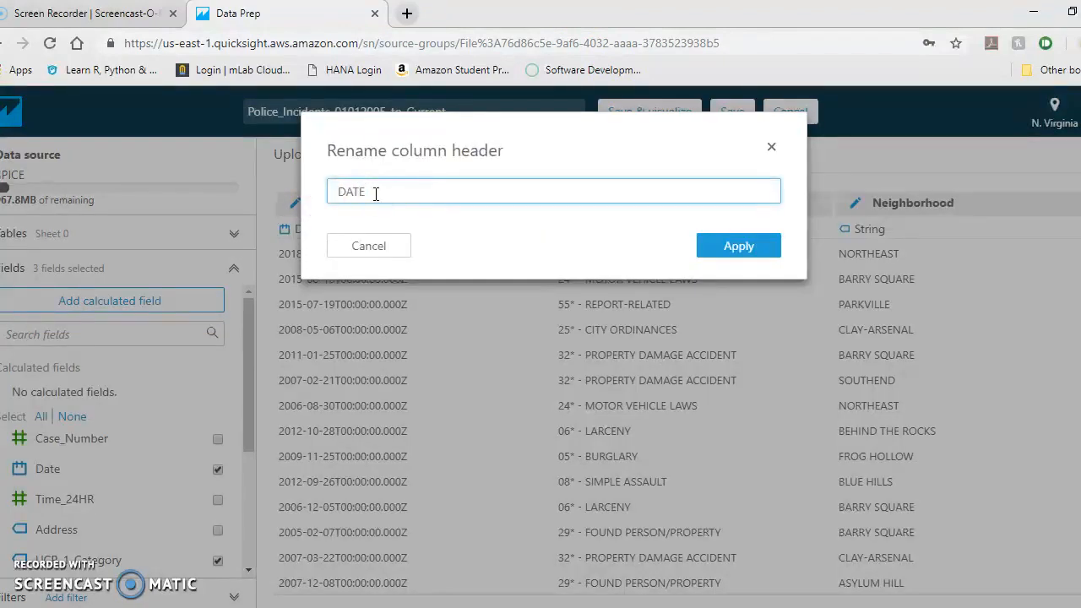
click(743, 247)
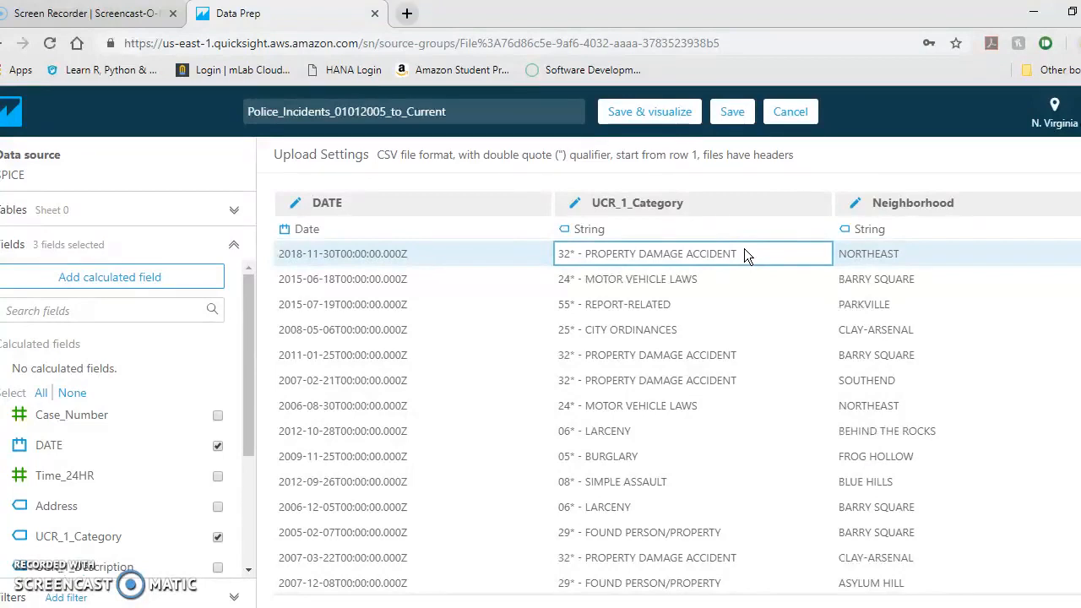
- Check the data type options of the DATE column, and save the data set for visualization
click(391, 237)
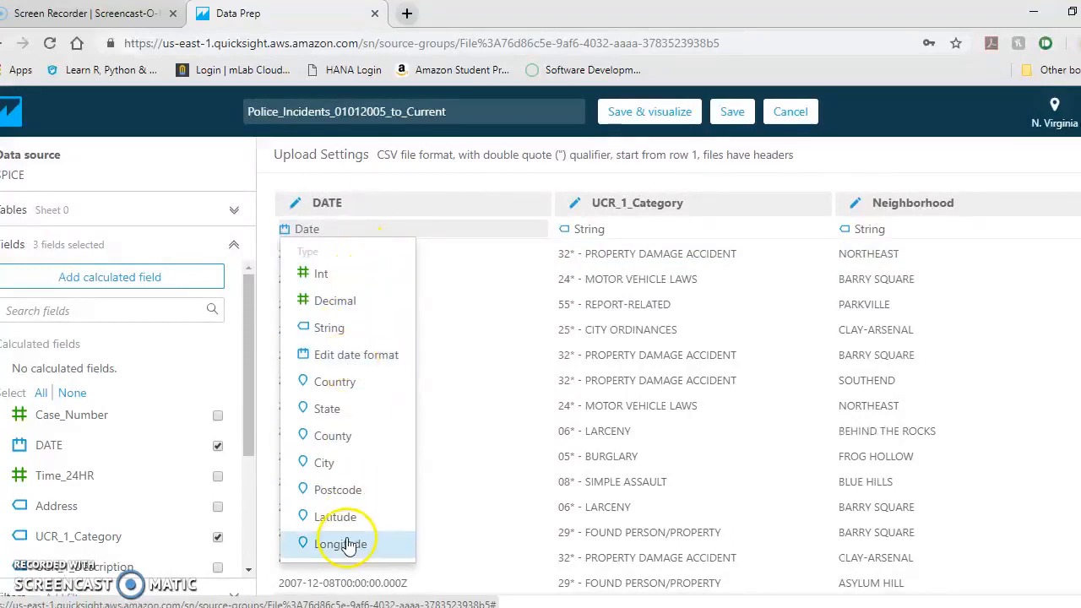
click(384, 234)
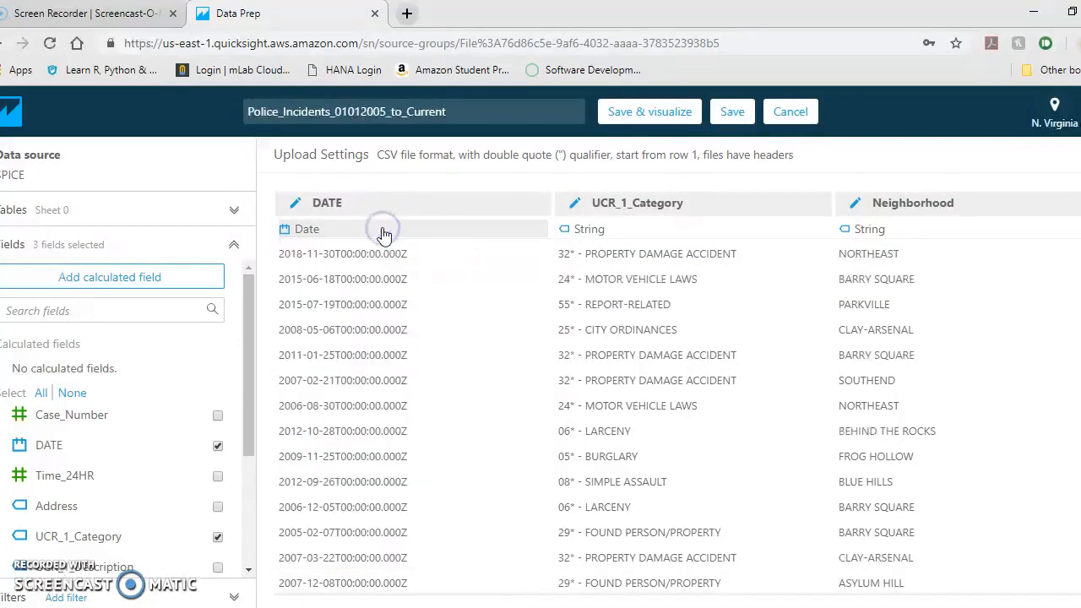
click(627, 113)
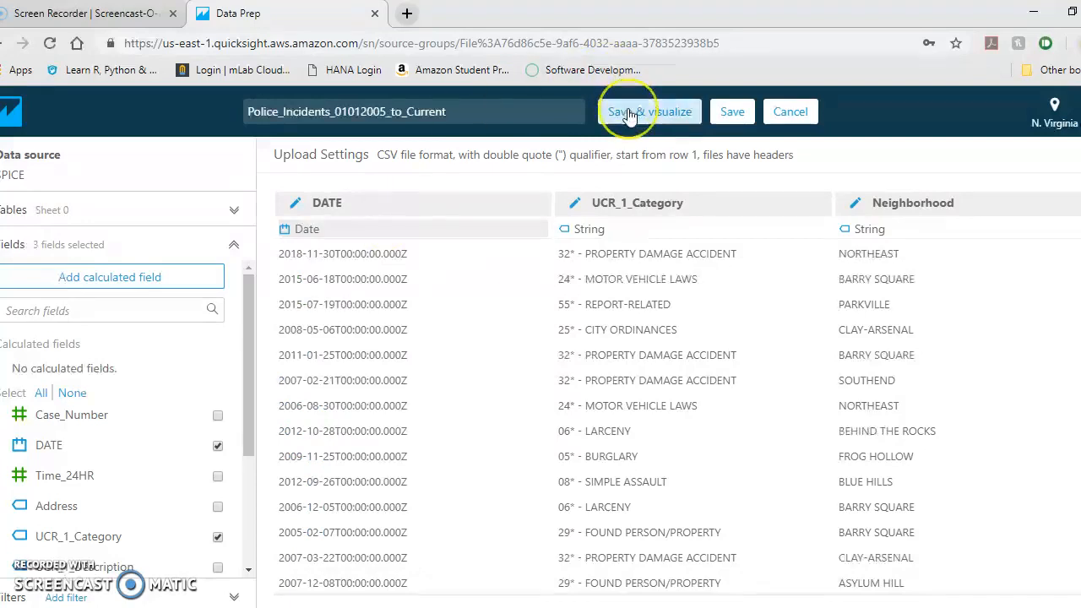
click(628, 113)
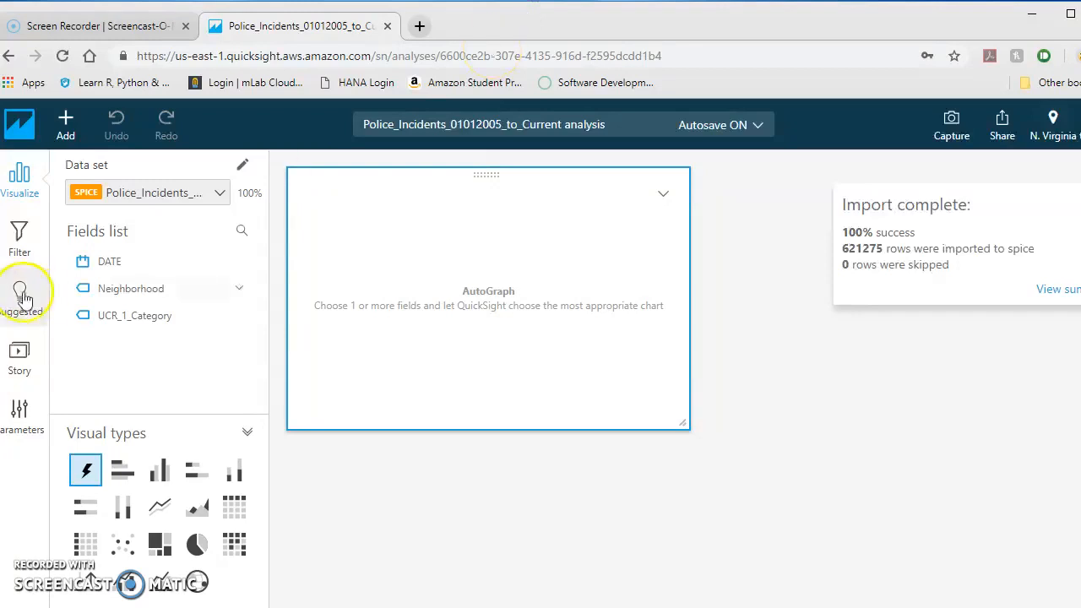
- Build a heat map with UCR_1_Category as rows and DATE as columns
click(37, 237)
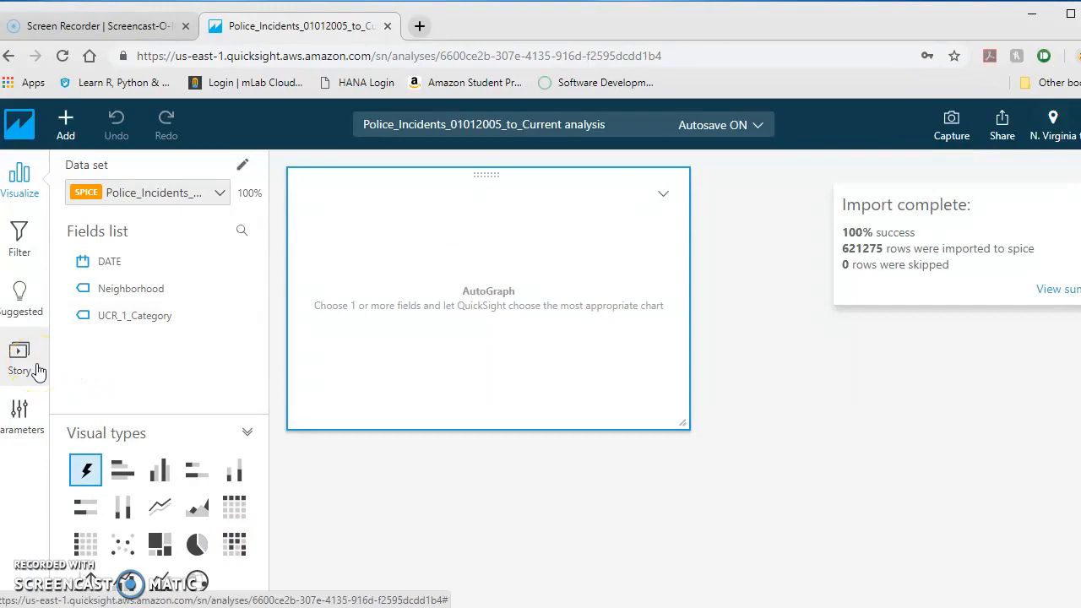
click(234, 545)
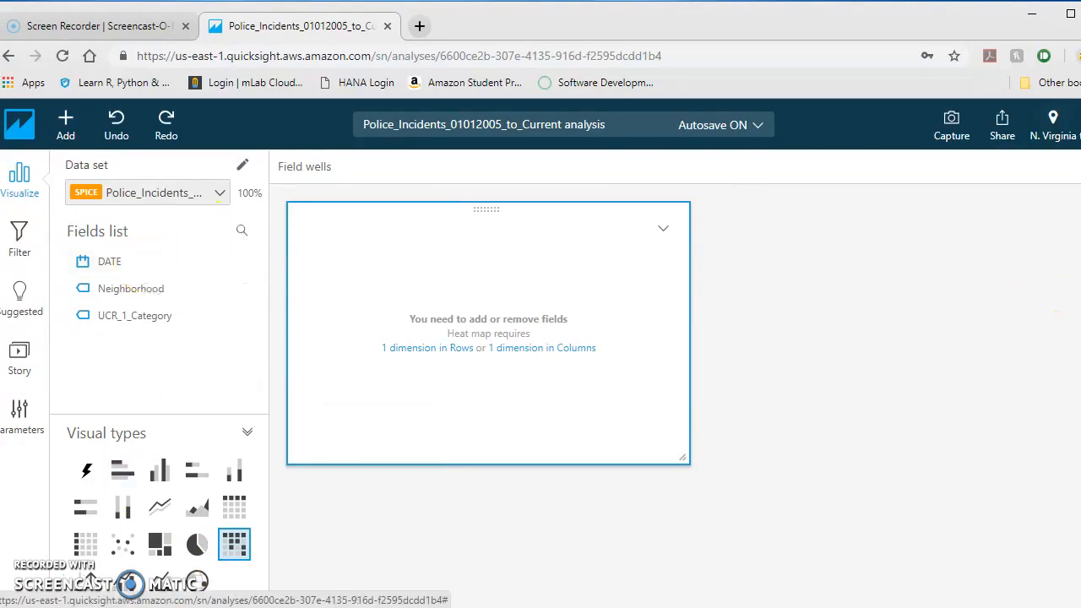
click(304, 167)
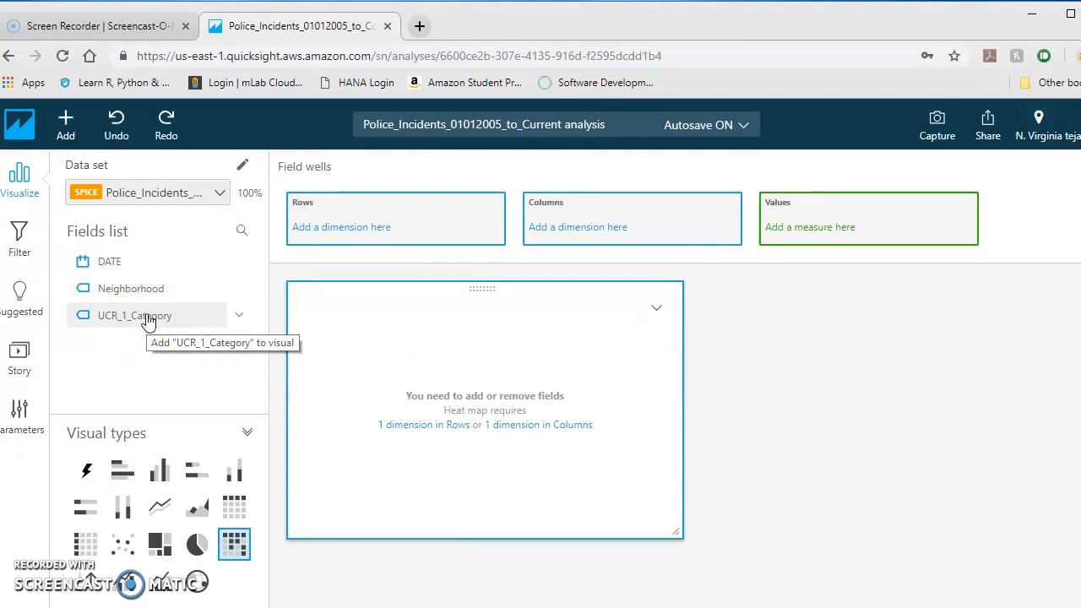
drag(148, 322, 381, 229)
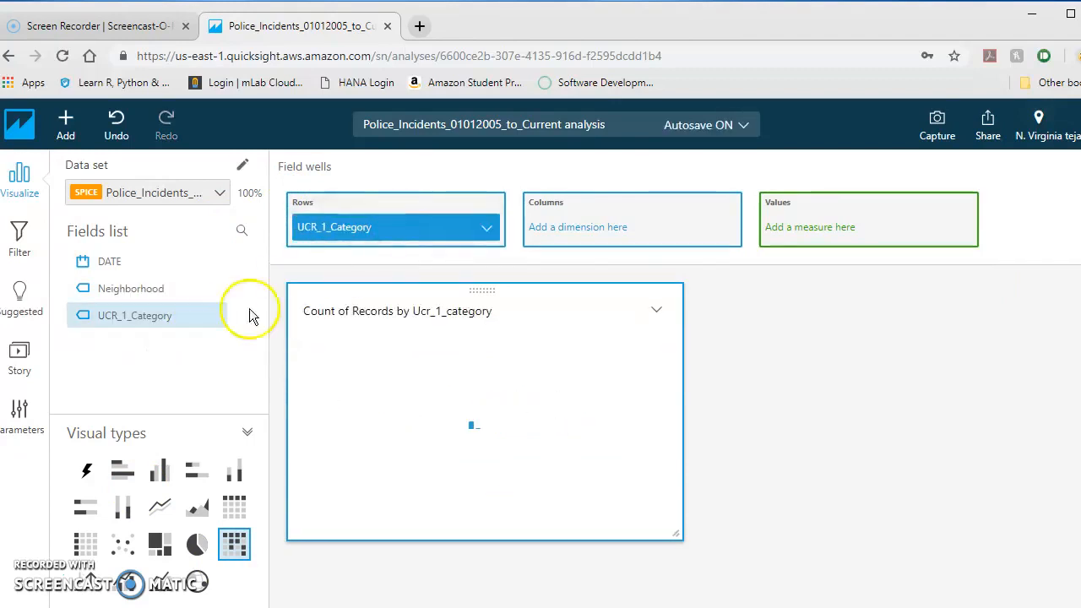
drag(156, 264, 579, 234)
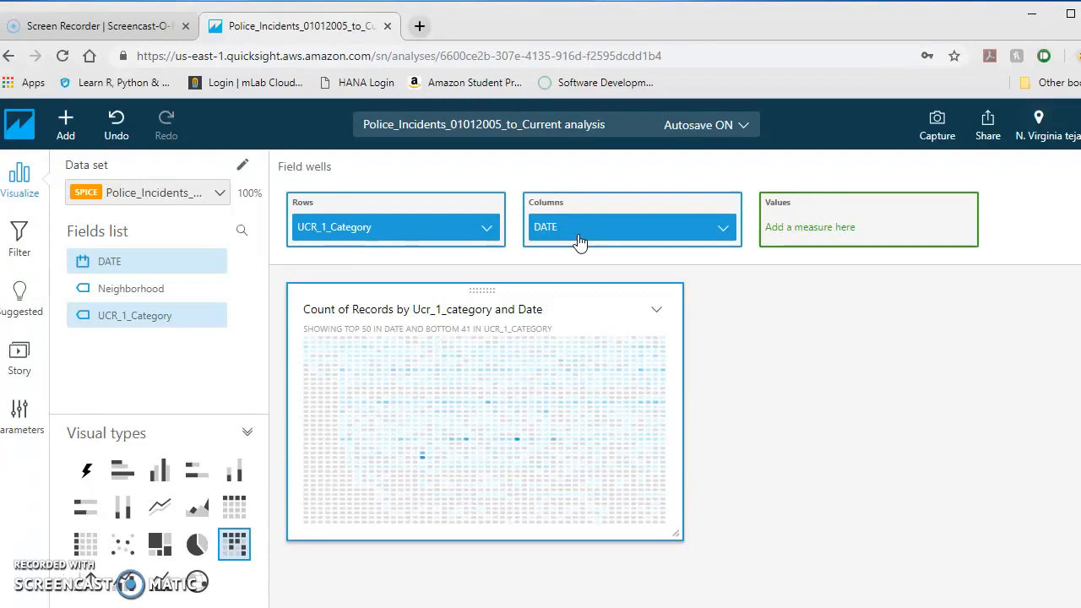
- Add a UCR_1_Category filter to the heat map that includes only 01* - HOMICIDE, 03* - ROBBERY and 04* - AGGRAVATED ASSAULT
click(23, 243)
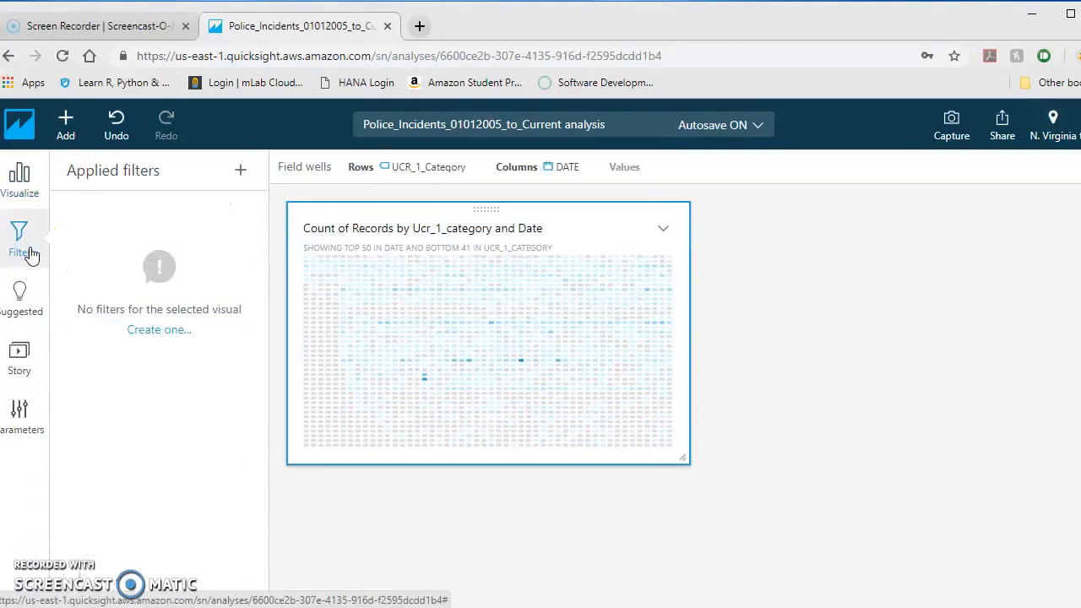
click(241, 169)
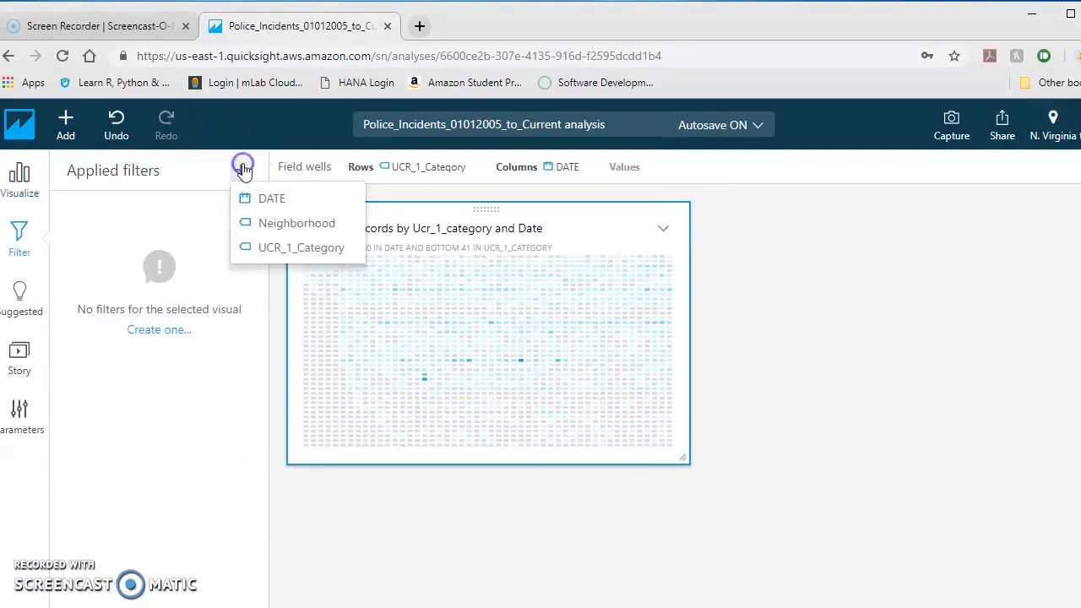
click(281, 247)
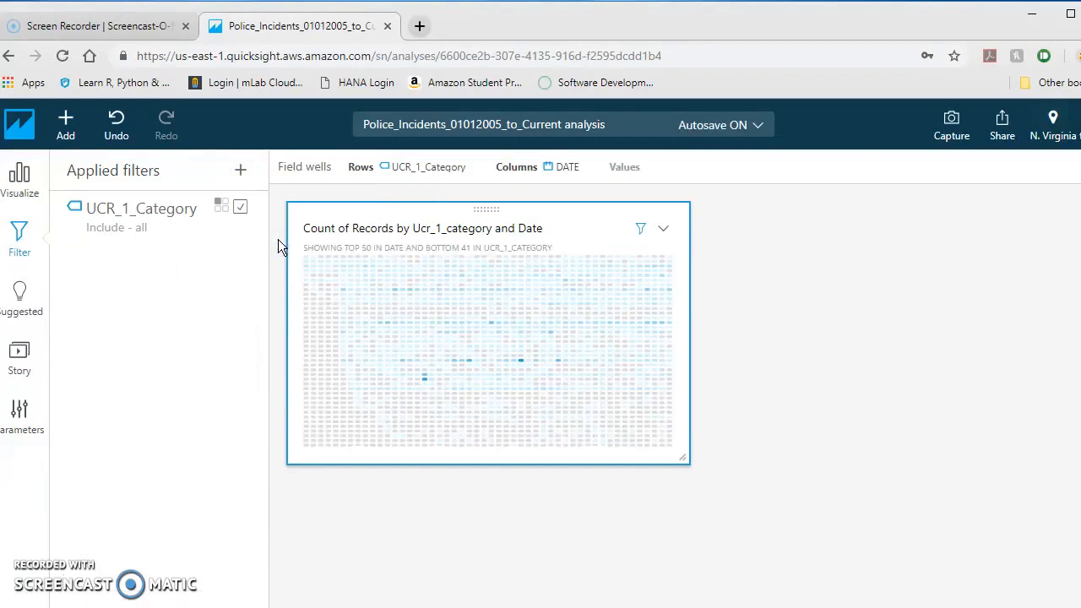
click(179, 220)
drag(257, 338, 264, 374)
click(74, 350)
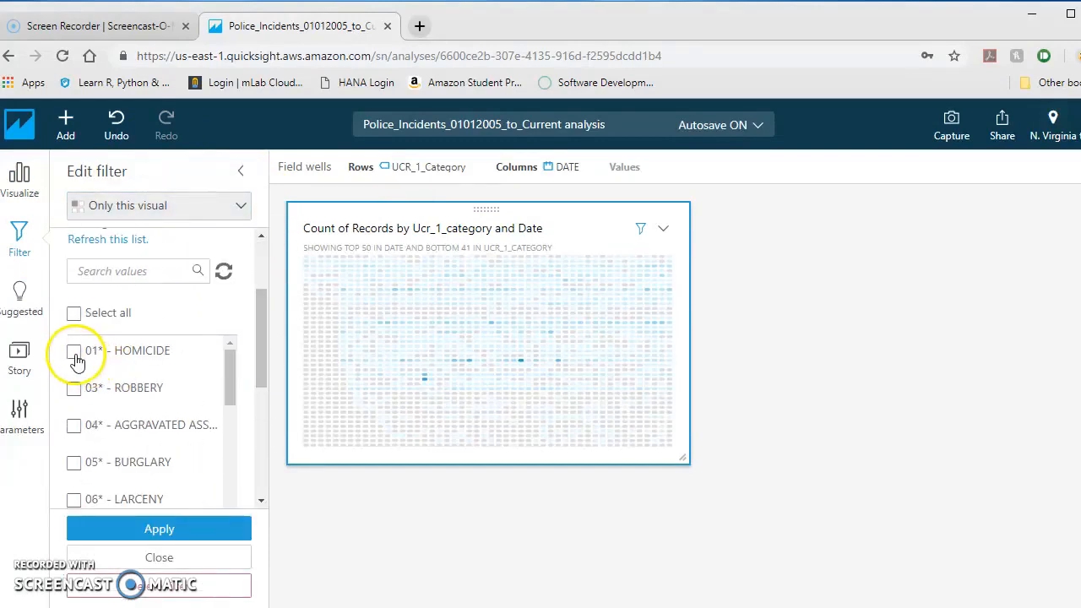
click(75, 388)
click(75, 428)
click(173, 531)
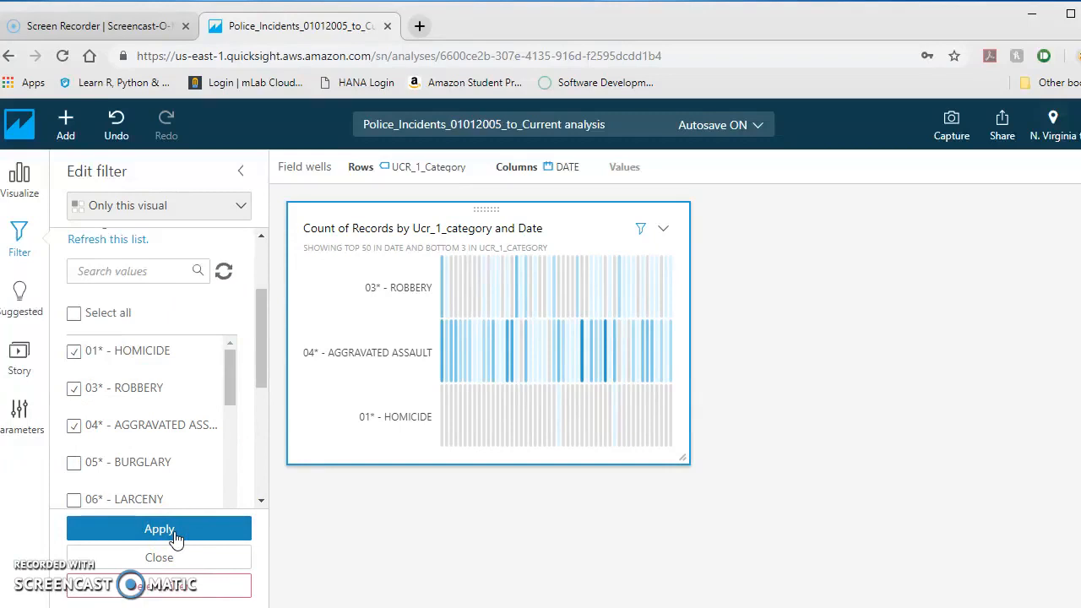
click(191, 555)
click(184, 207)
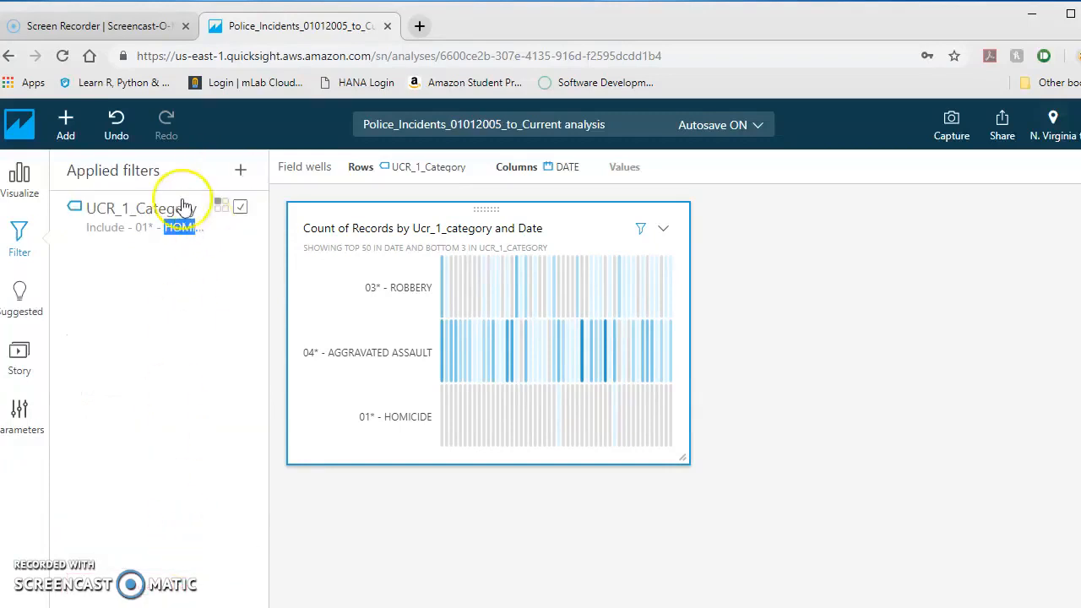
- Add a DATE filter to the heat map and open its settings
click(241, 175)
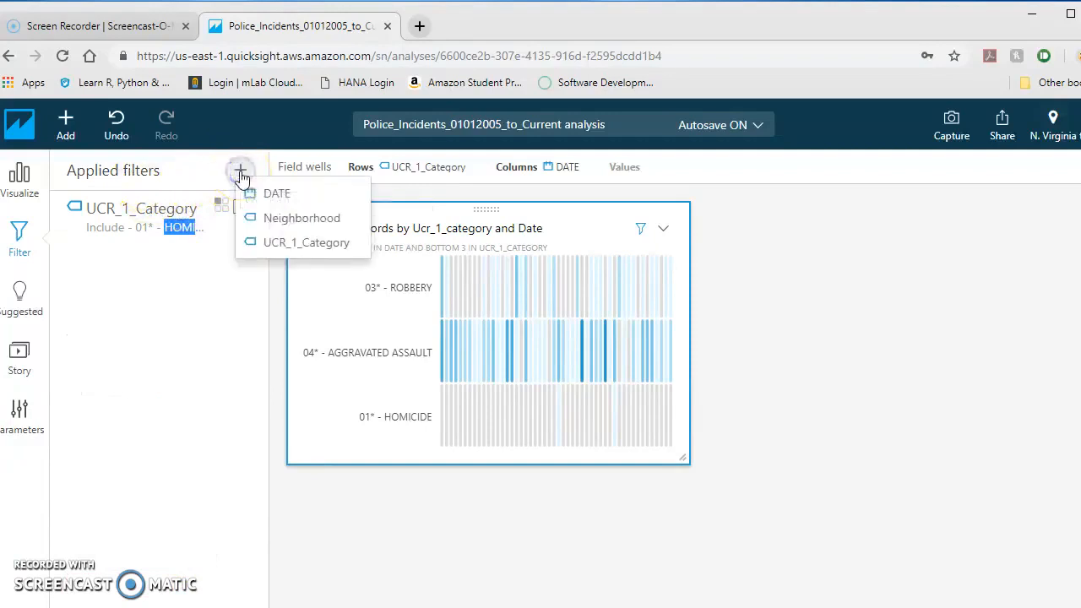
click(322, 244)
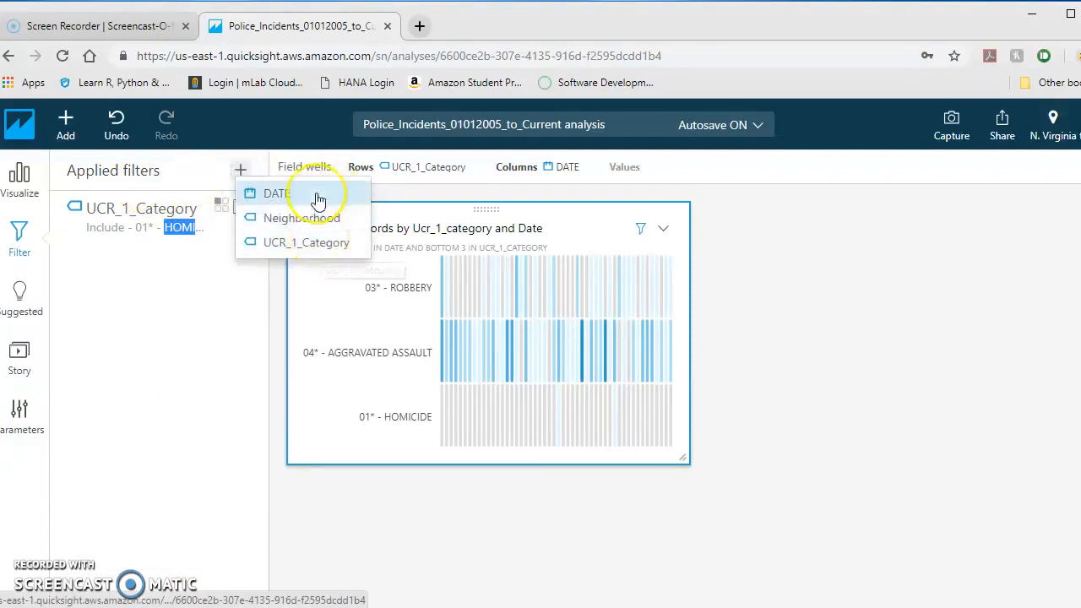
click(254, 195)
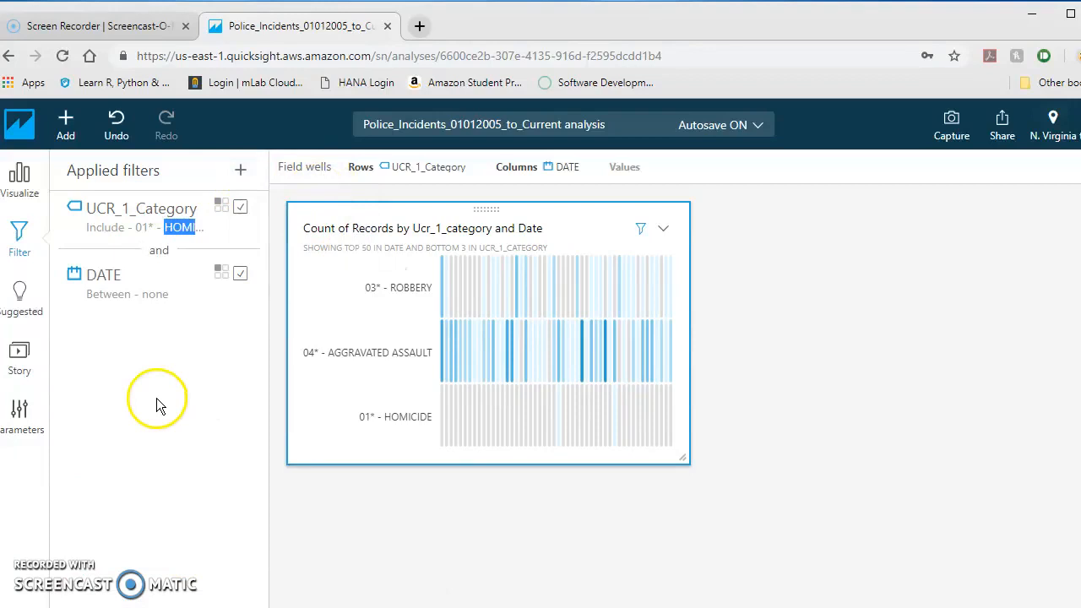
click(169, 292)
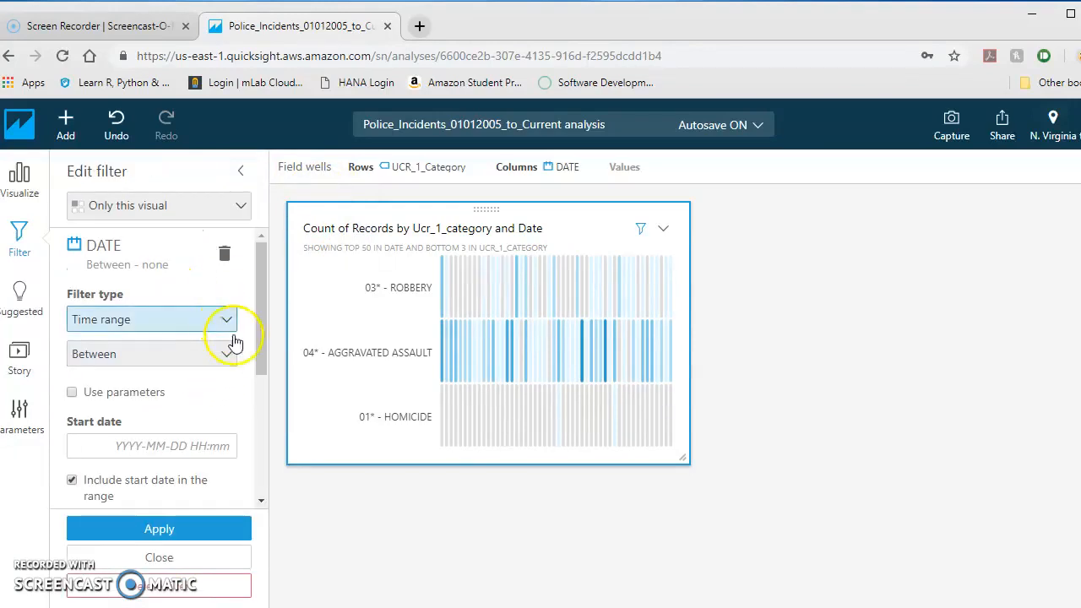
scroll(264, 397, down, 2)
click(171, 364)
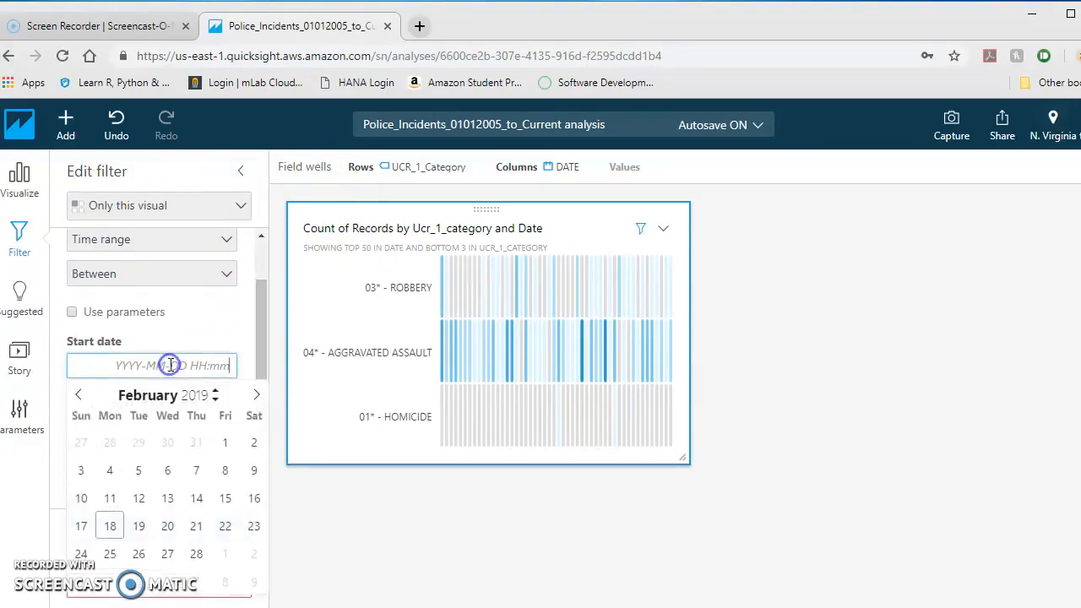
click(79, 395)
click(211, 400)
click(211, 400)
click(211, 399)
click(211, 399)
click(211, 400)
click(211, 400)
click(211, 399)
click(87, 451)
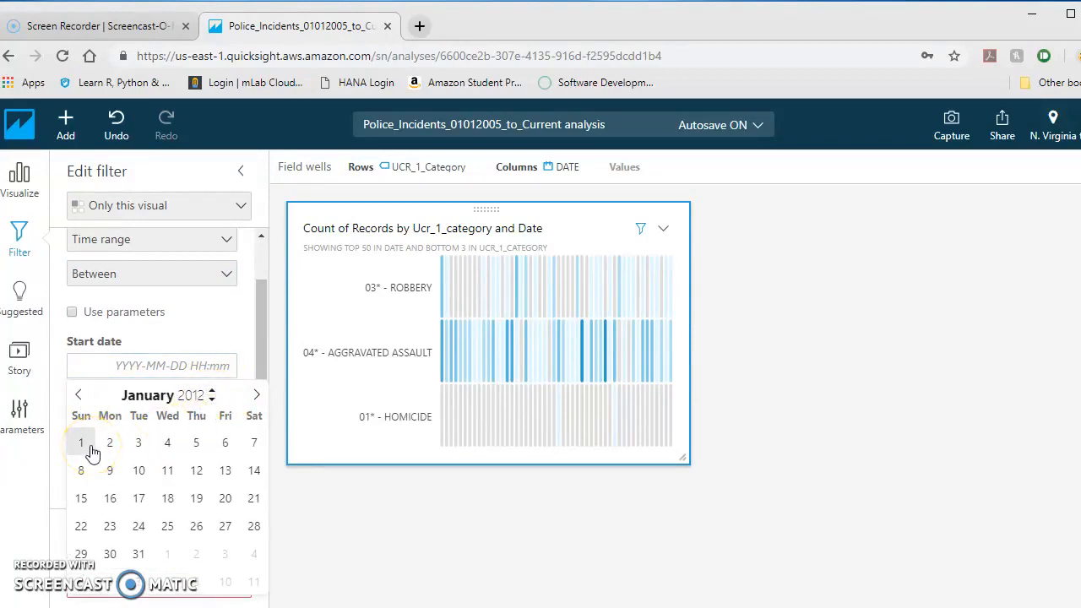
click(91, 446)
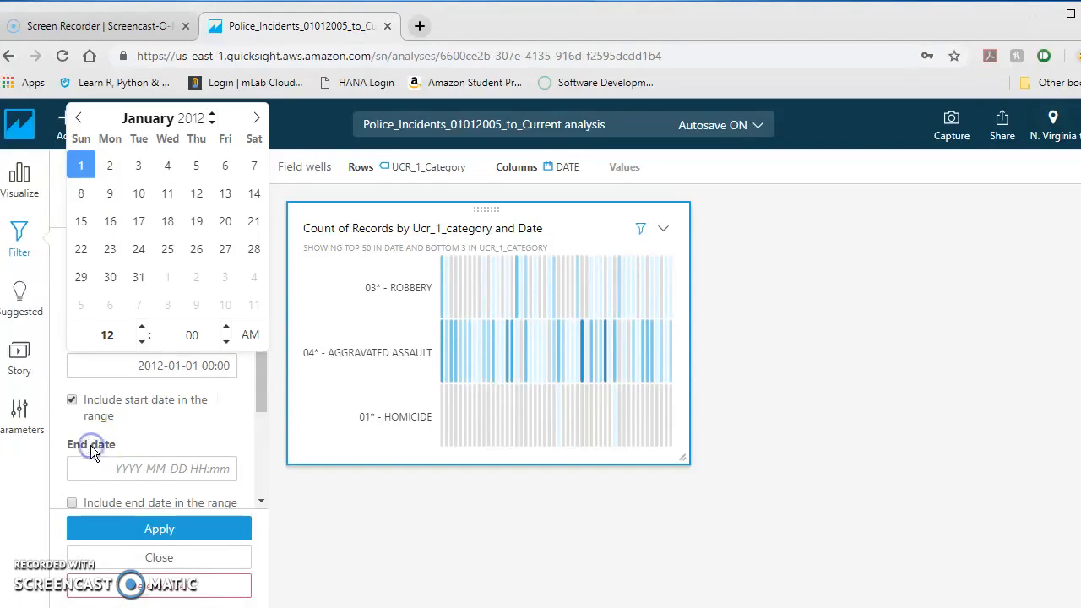
click(175, 469)
click(78, 254)
click(79, 255)
click(220, 260)
click(220, 259)
click(221, 259)
click(221, 259)
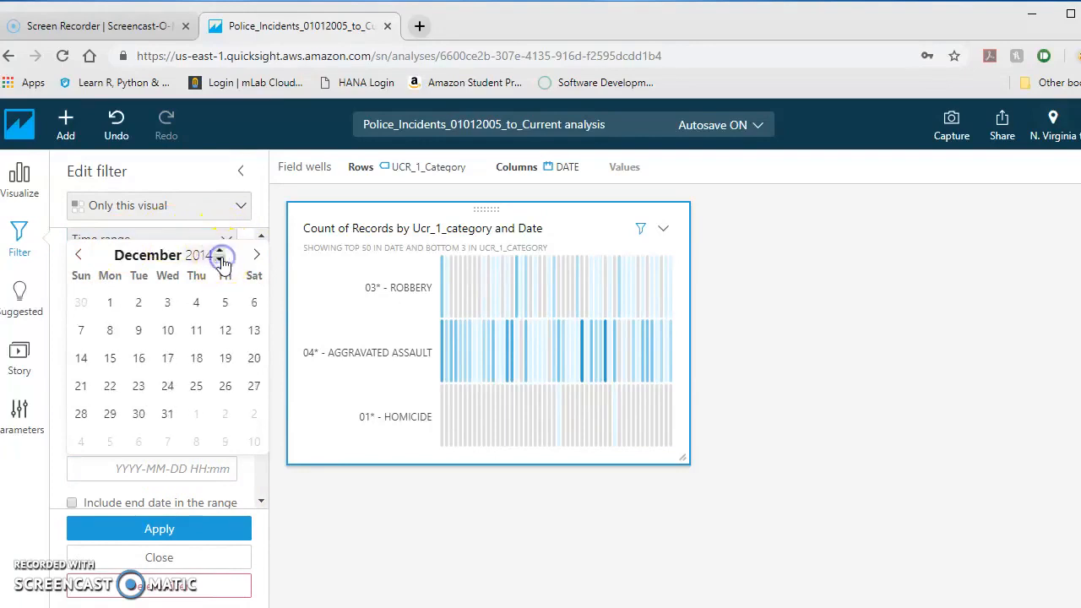
click(169, 414)
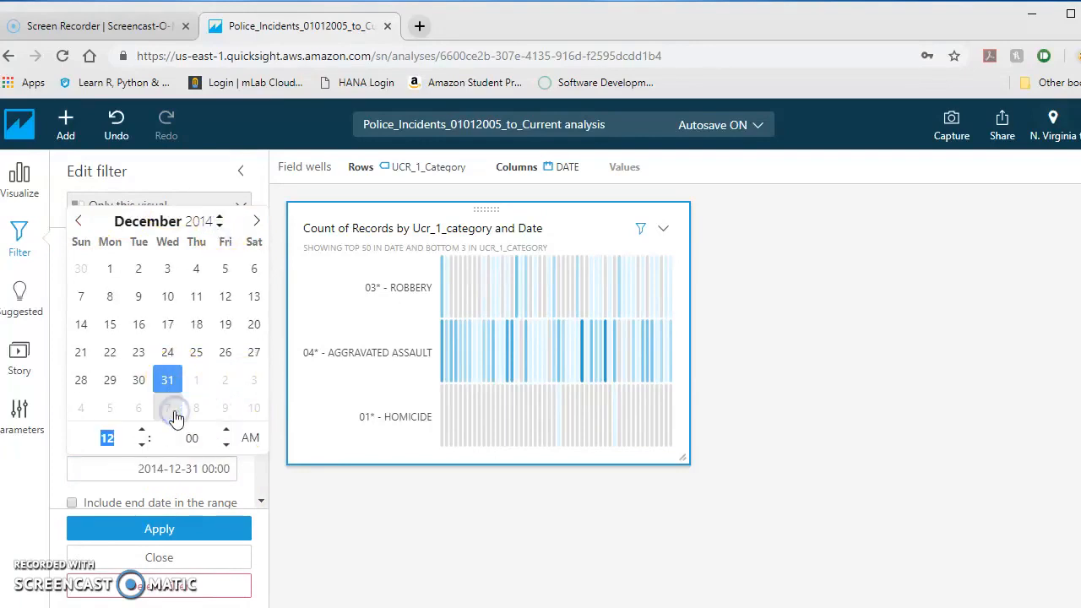
click(75, 499)
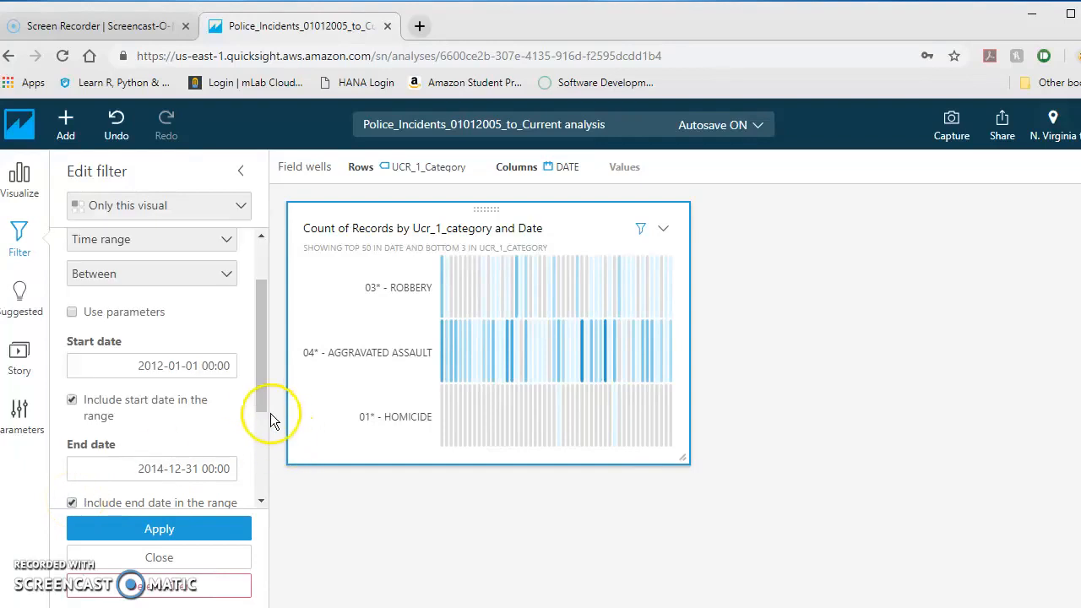
click(156, 533)
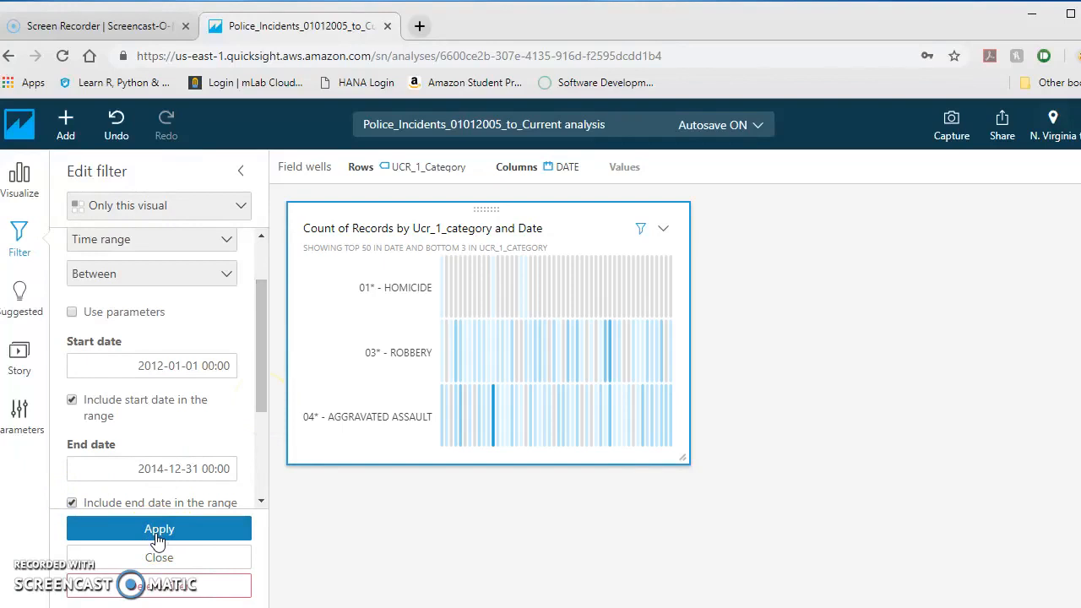
click(218, 559)
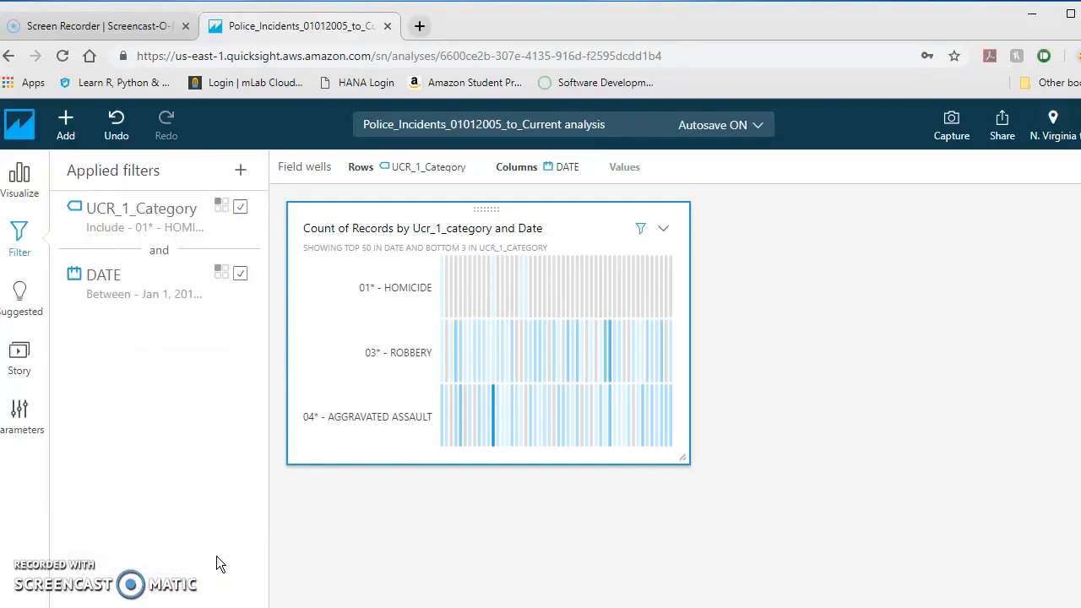
- Enlarge the heat map in both directions and aggregate its DATE axis by month
click(704, 465)
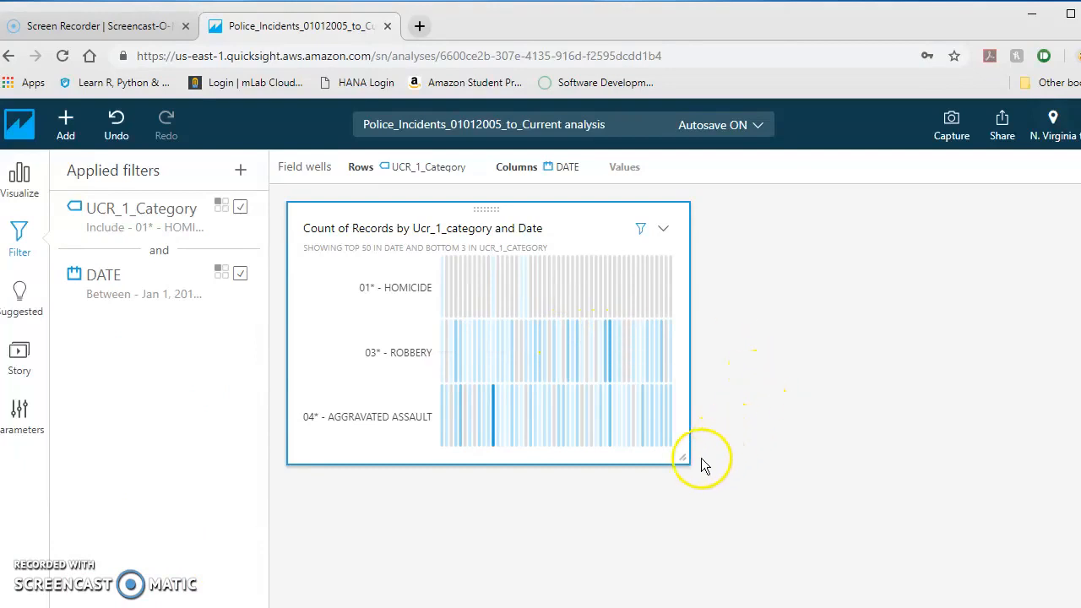
drag(686, 457, 753, 531)
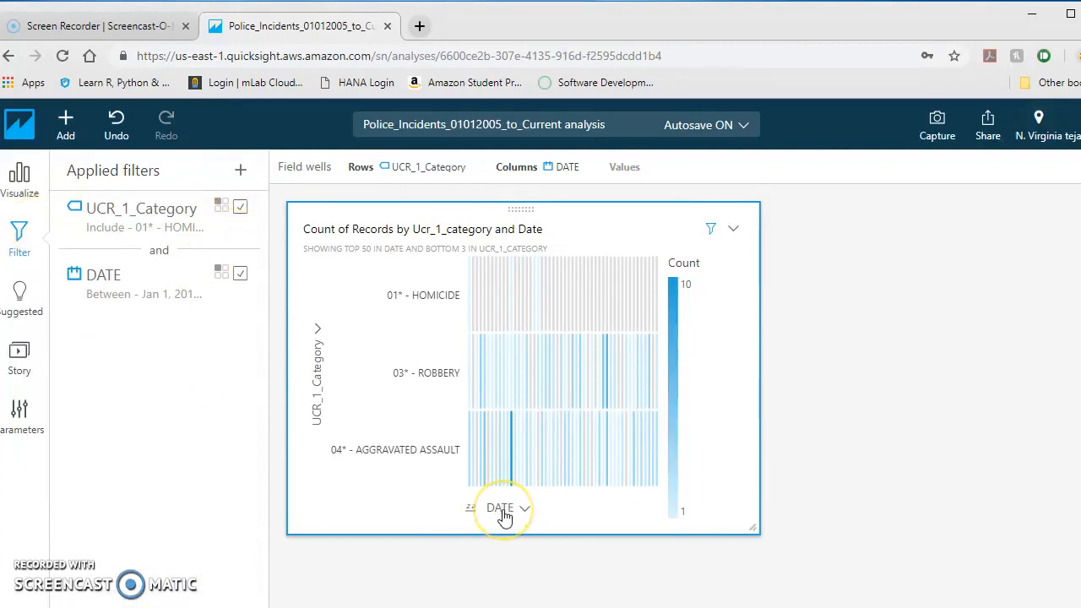
click(504, 511)
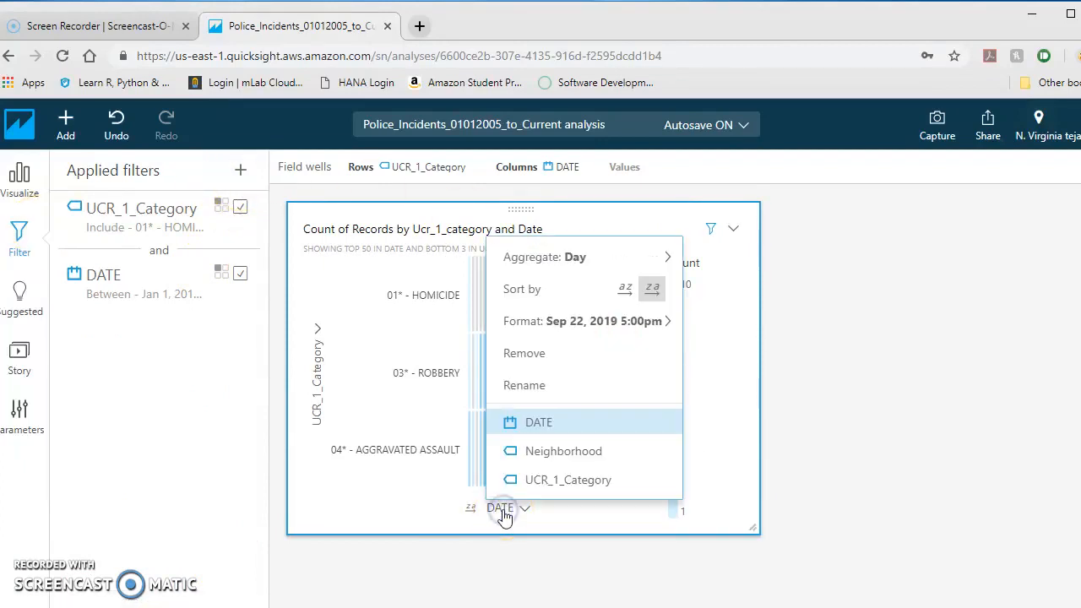
click(545, 260)
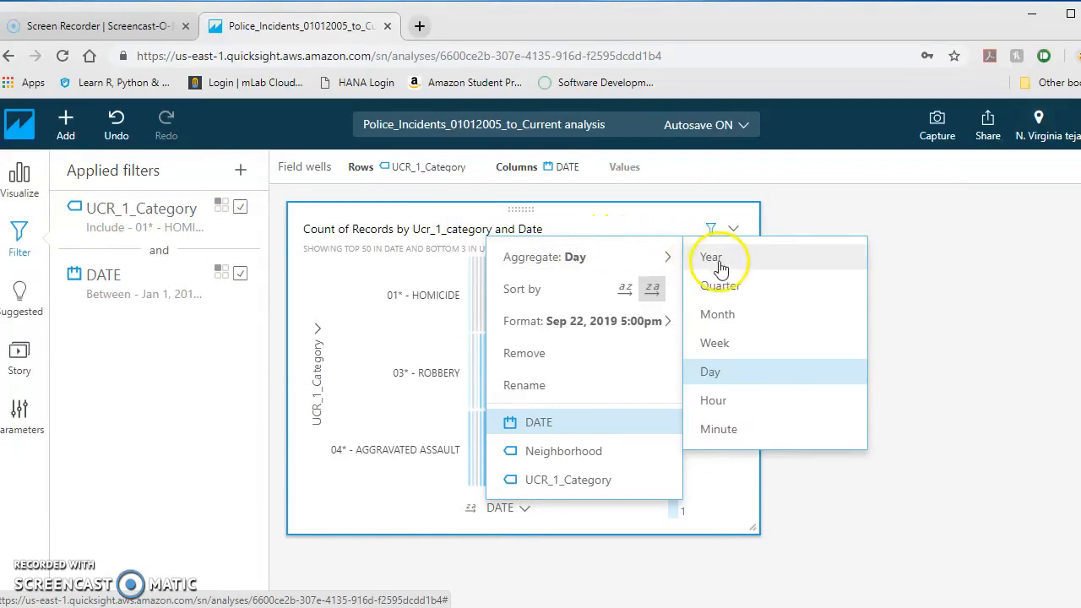
click(759, 325)
- Change the aggregation of the heat map's DATE axis to Year
click(511, 508)
mouse_move(607, 276)
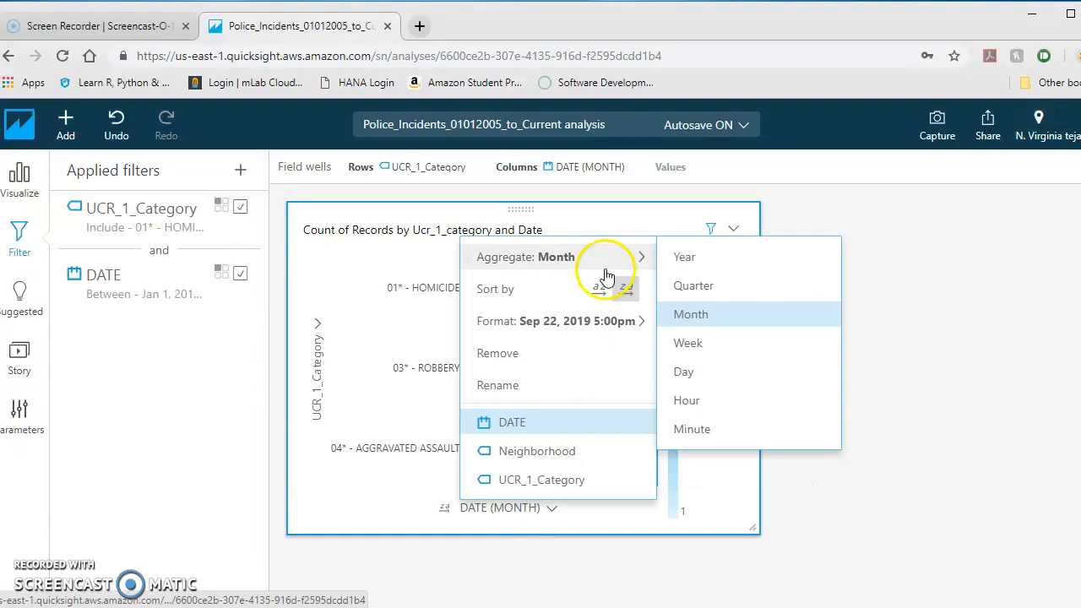
click(685, 257)
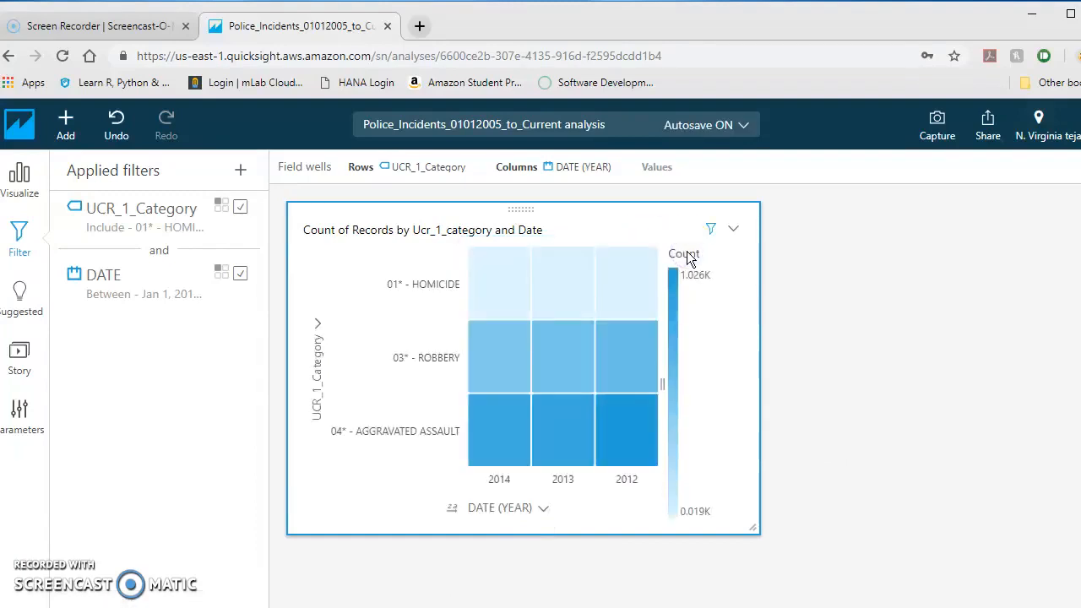
- Widen the heat map and sort its DATE axis in ascending order
drag(753, 525, 830, 532)
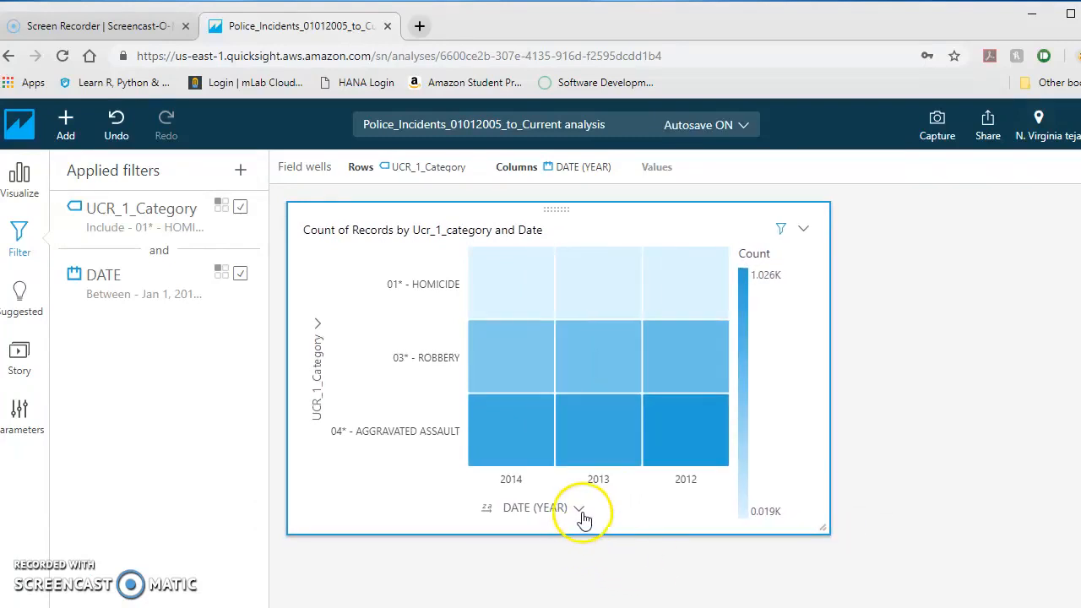
click(579, 510)
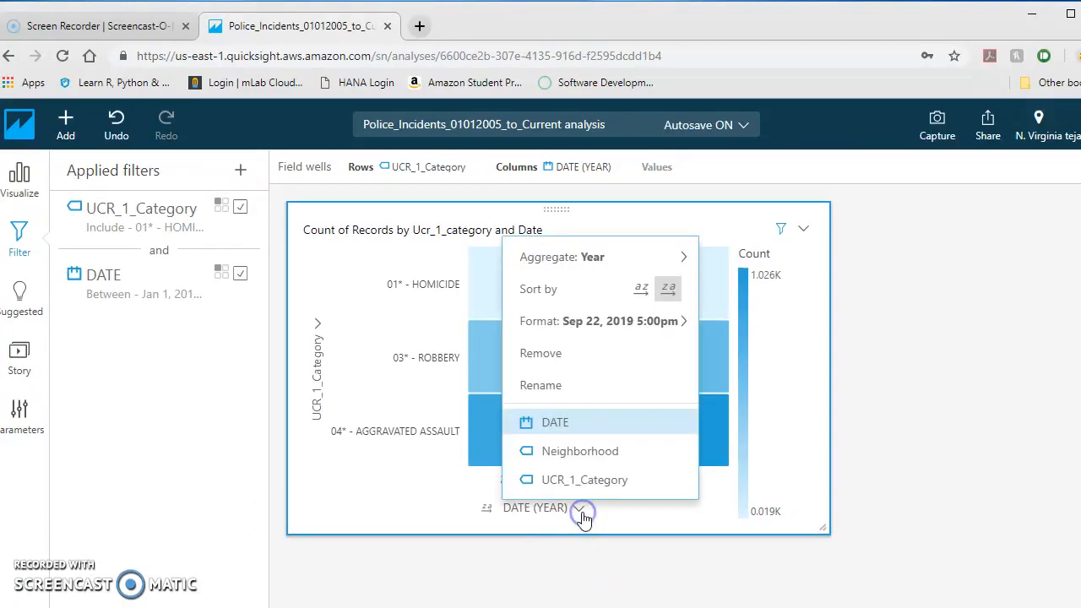
click(639, 294)
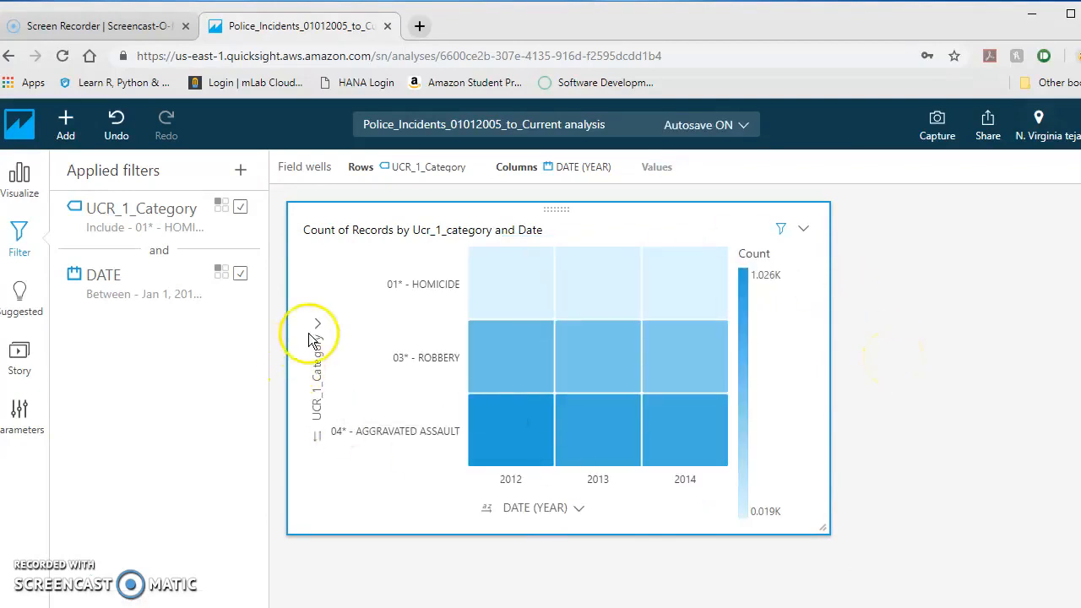
- Rename the heat map's UCR_1_Category axis label as Crime Type
click(317, 376)
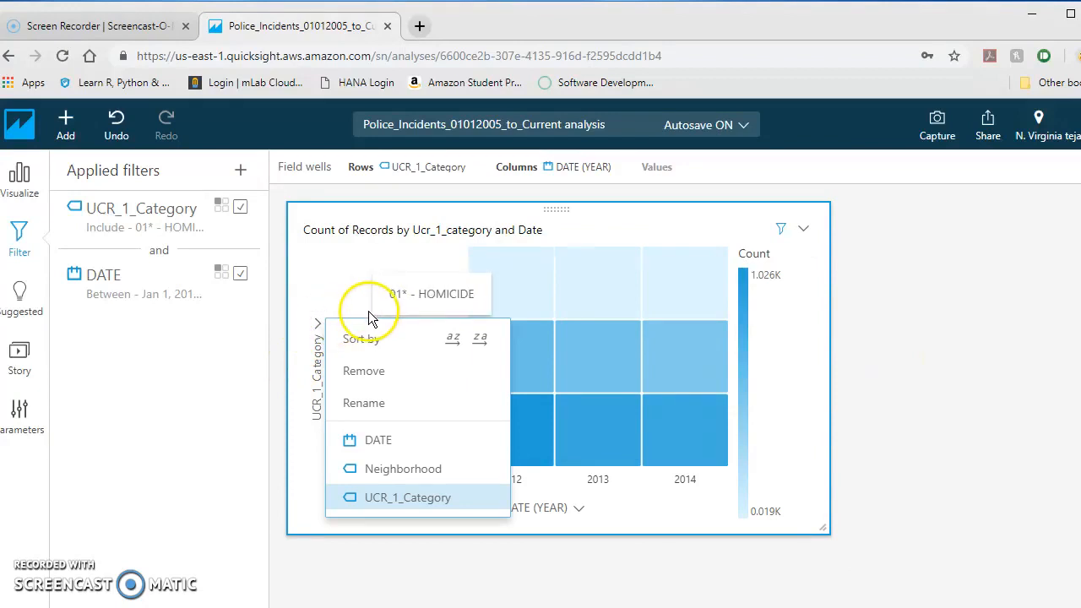
click(385, 402)
text(C)
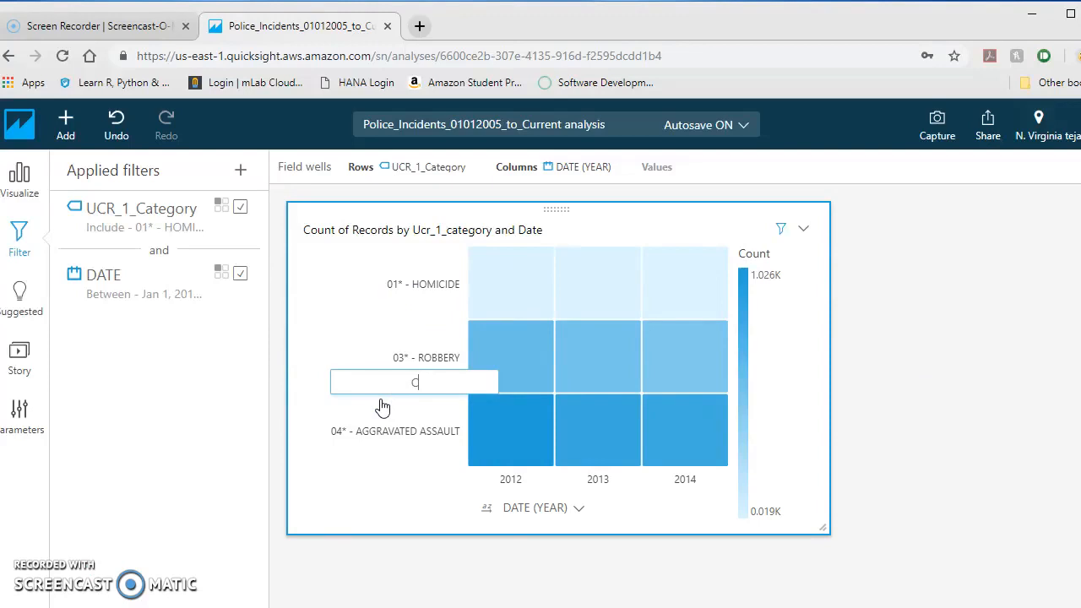
text(rime Type)
key(Return)
click(824, 362)
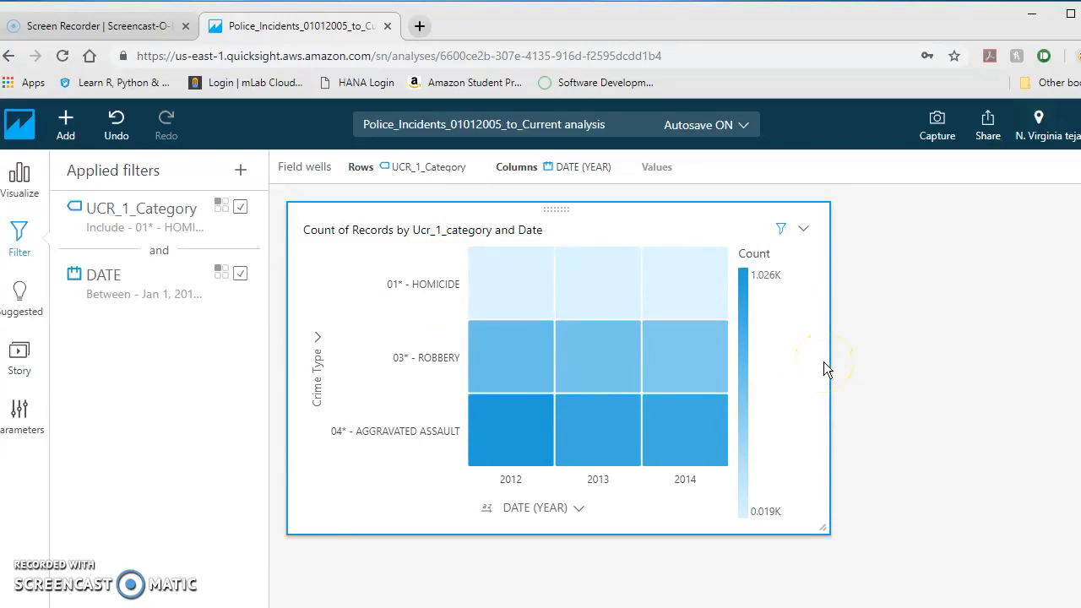
- Capture the heat map as a scene in the story and return to the fields and visual types
click(939, 129)
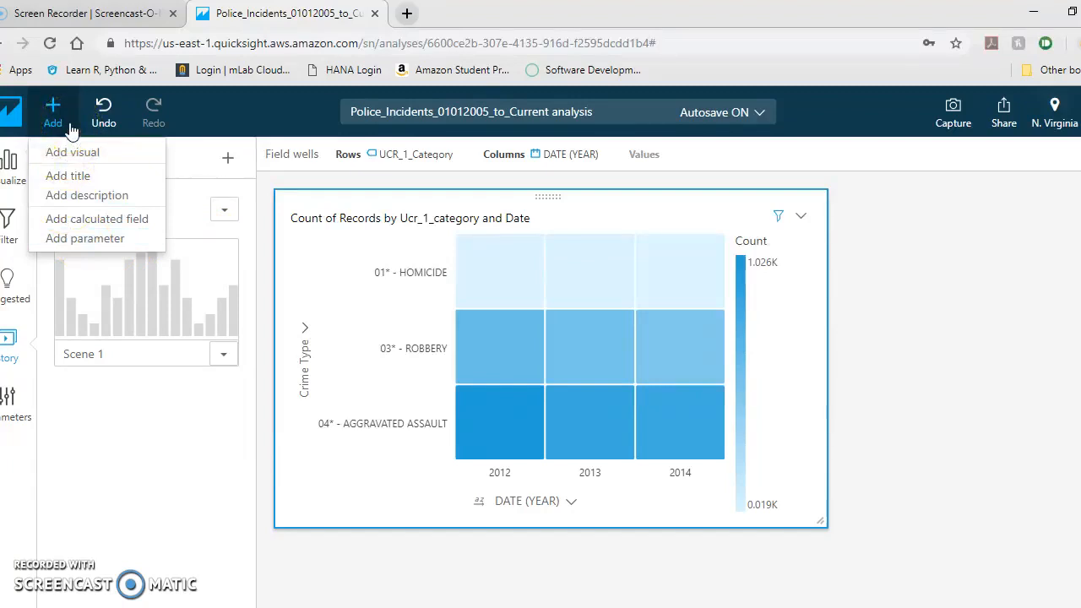
click(24, 162)
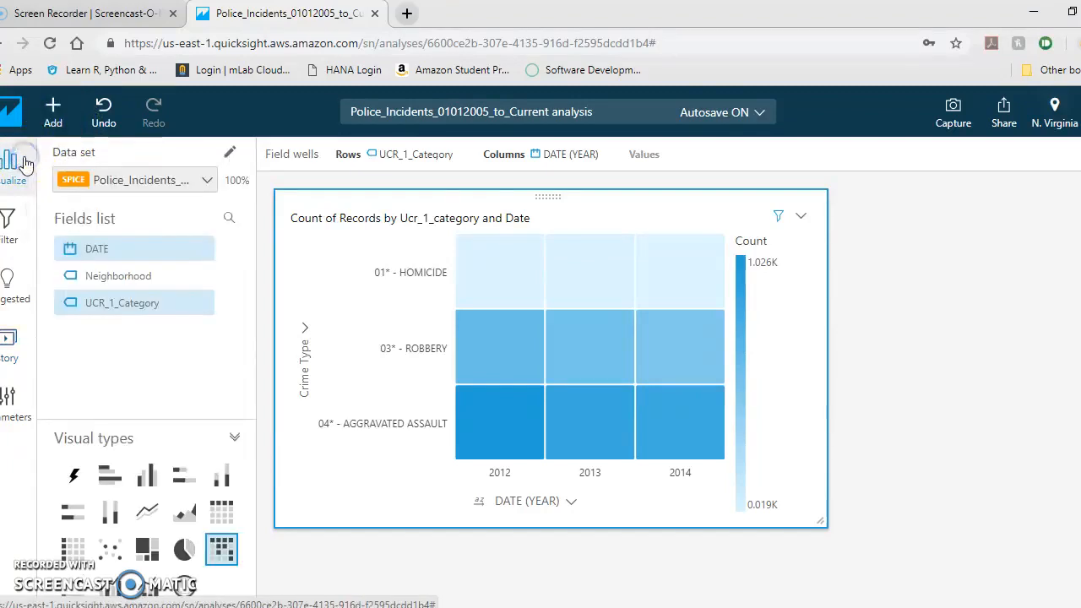
- View the options for sharing the analysis with other account users, and close them without sharing
click(1010, 126)
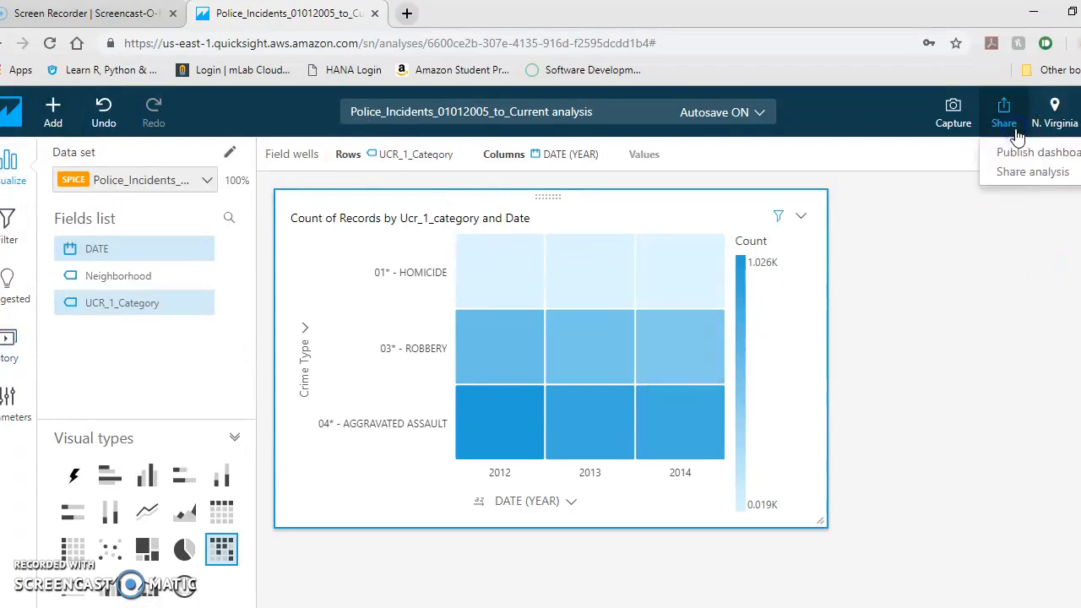
click(1021, 174)
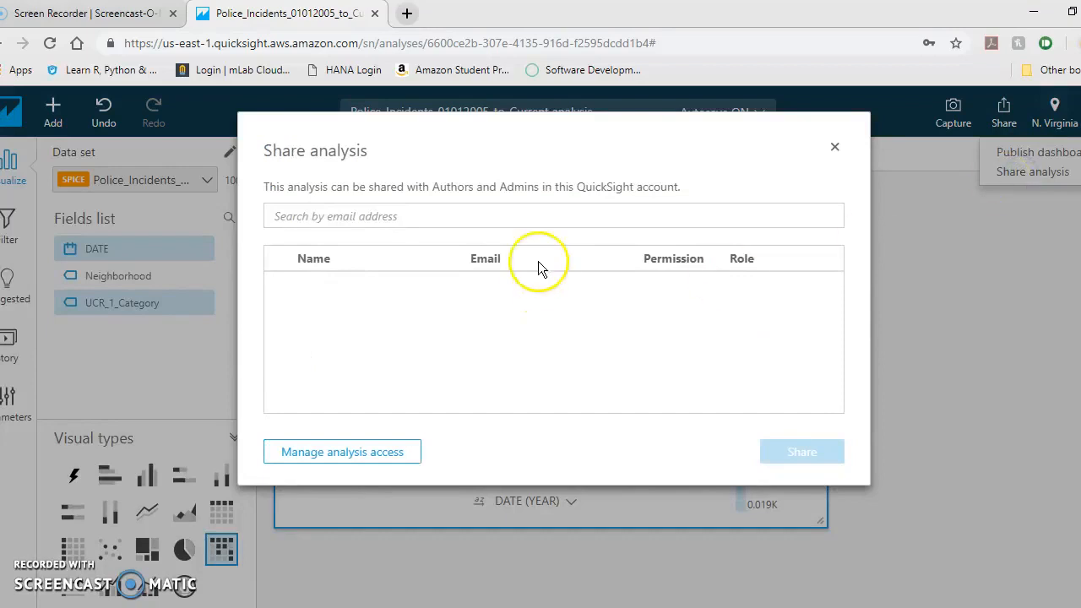
click(834, 148)
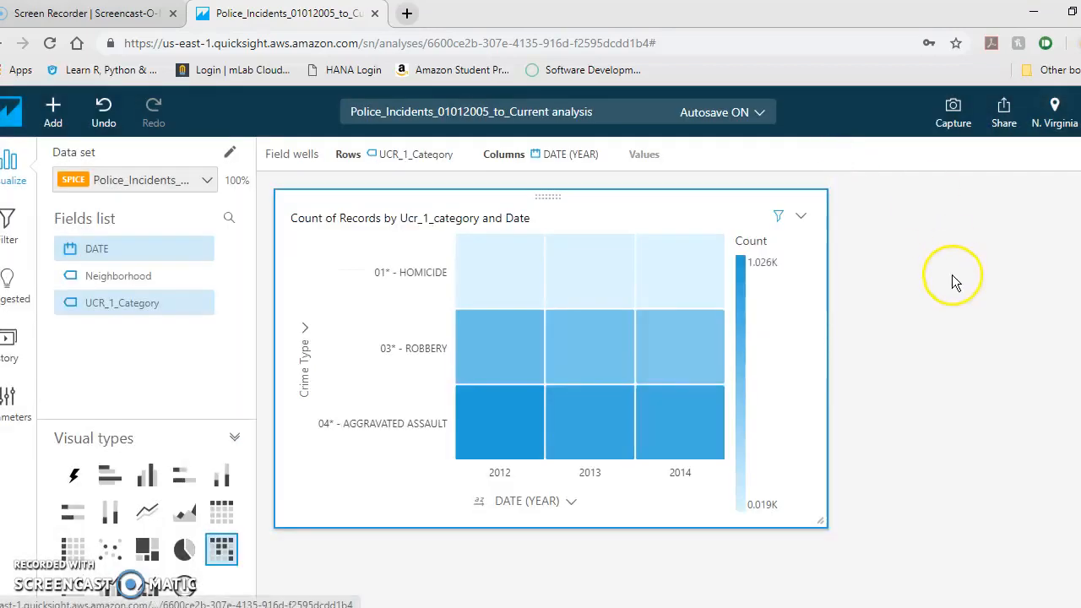